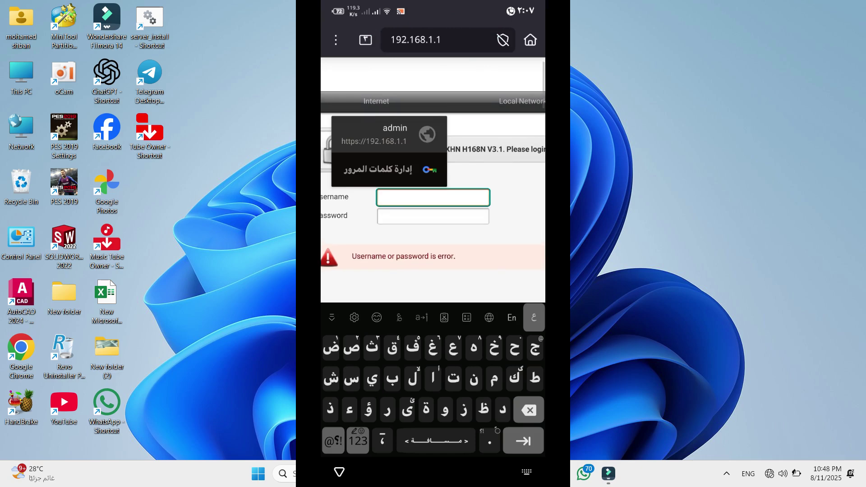
- Enter 'admin' in the router login form's Username field
type("a")
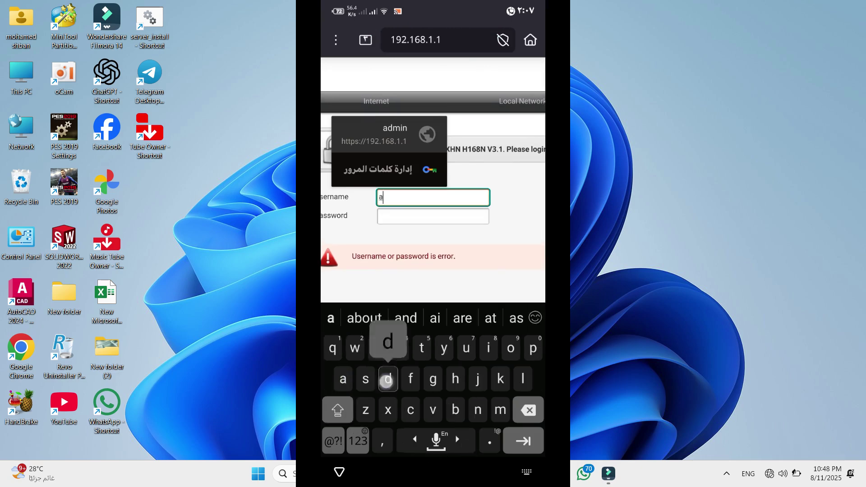
type("dmin")
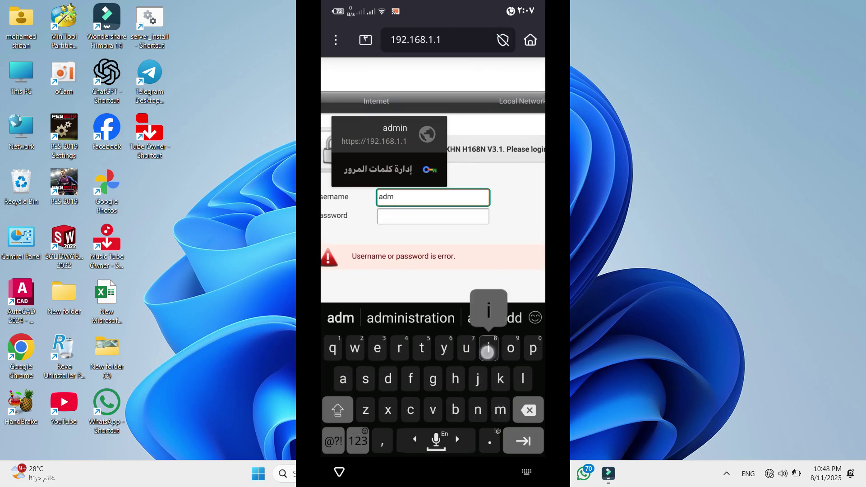
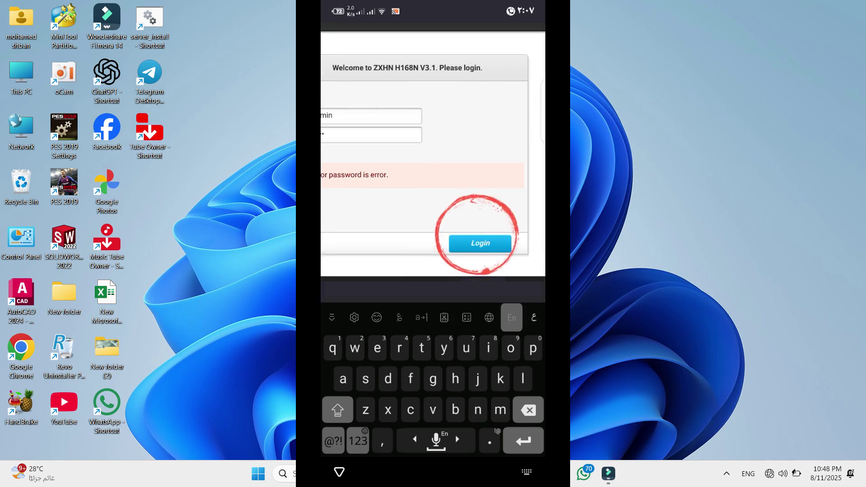
- Decline saving the login password and zoom into the router's status overview page
left_click(412, 460)
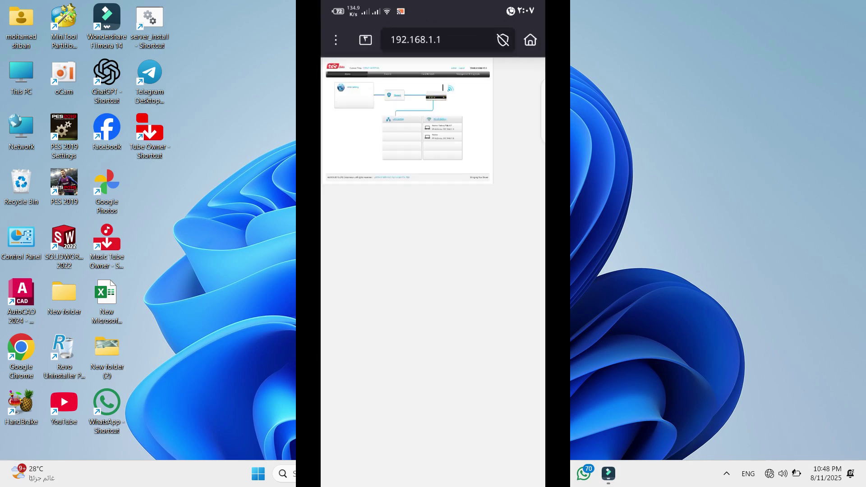
double_click(448, 229)
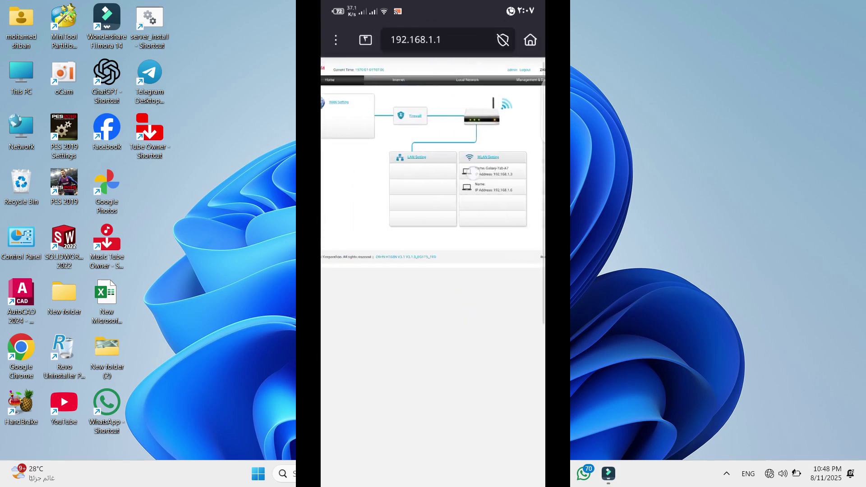
- Navigate through Local Network to the WLAN settings page
left_click(503, 87)
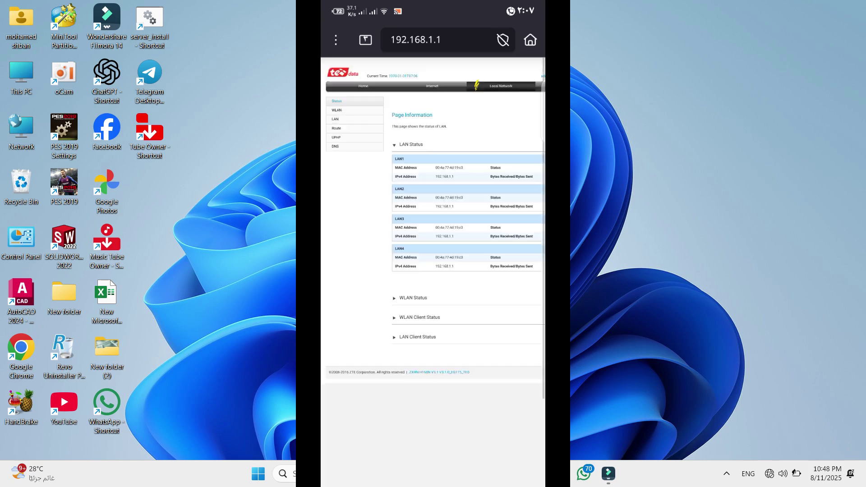
left_click_drag(507, 89, 480, 86)
left_click_drag(466, 165, 502, 165)
double_click(421, 229)
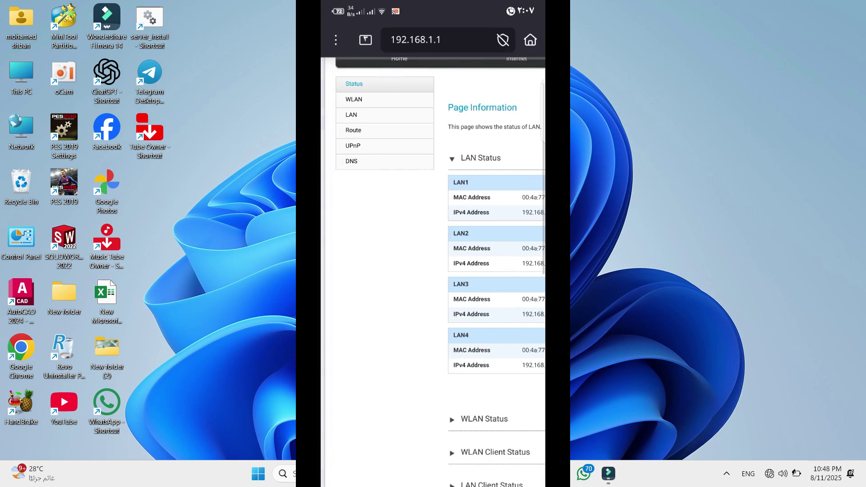
left_click(374, 100)
left_click_drag(429, 277, 369, 284)
- Review the wireless Mode choices, including Mixed (802.11b/g/n), and keep IEEE 802.11b Only
left_click(362, 217)
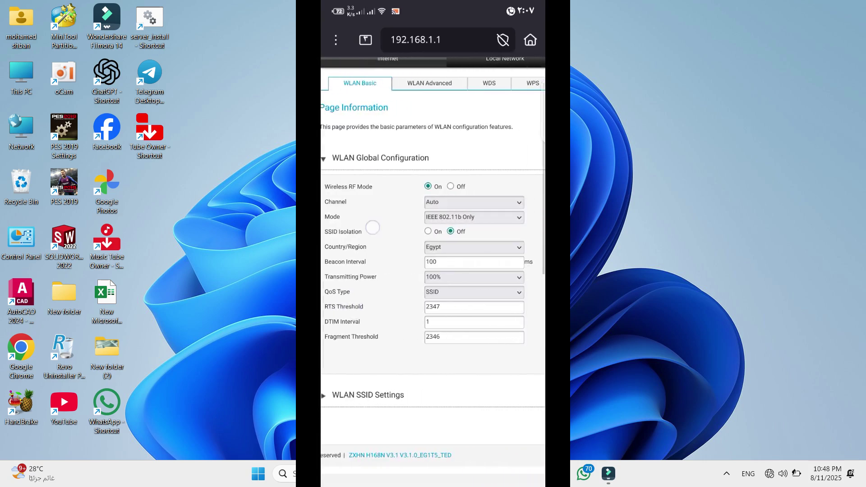
left_click_drag(362, 216, 385, 217)
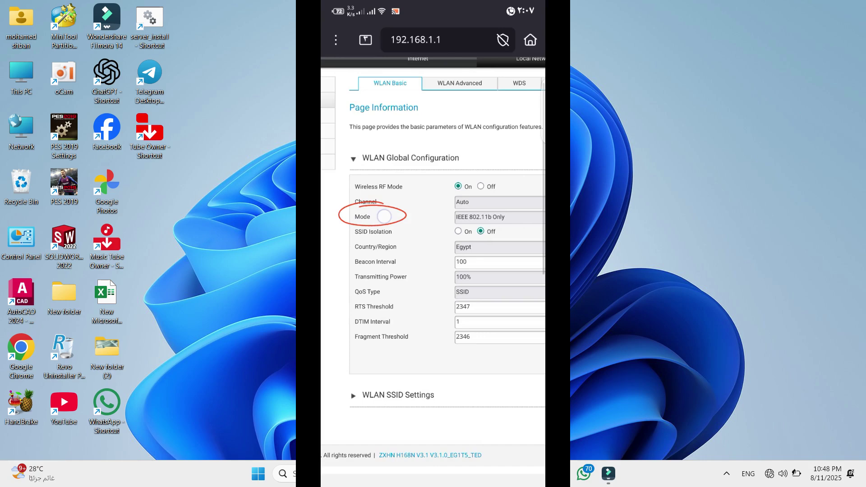
left_click_drag(425, 259, 370, 258)
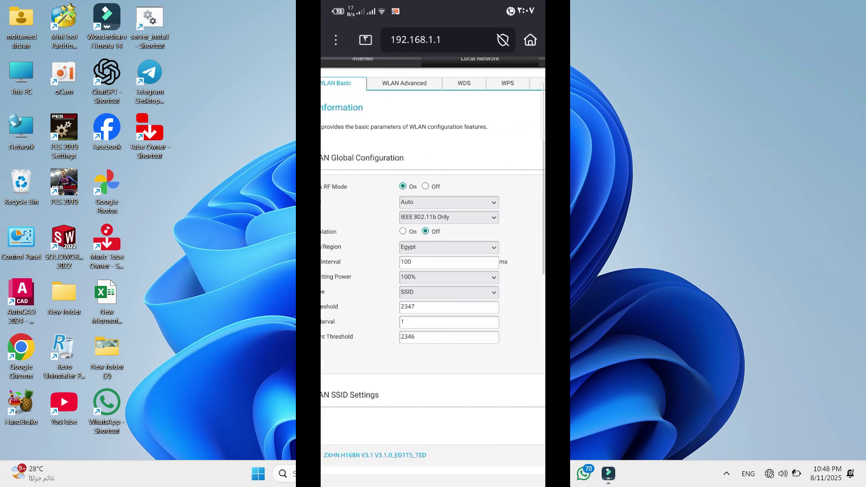
left_click(483, 221)
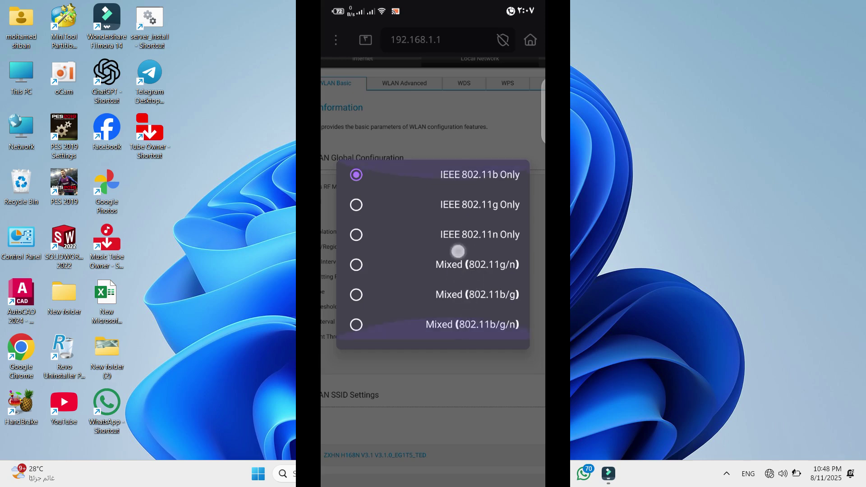
left_click(427, 325)
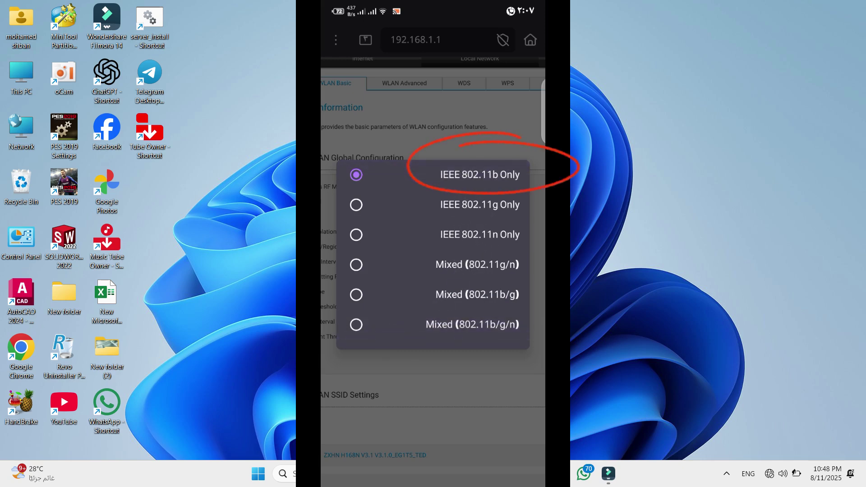
left_click(460, 177)
left_click(483, 400)
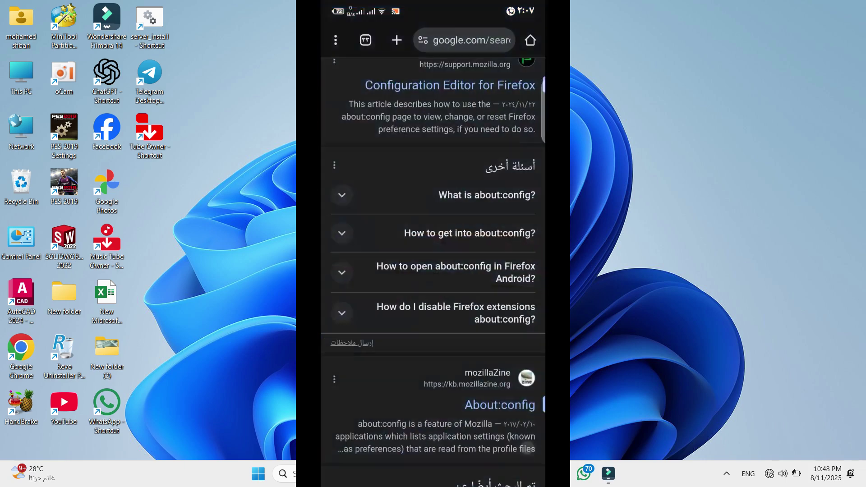
- Run a Fast.com speed test in Chrome showing 4.7 Mbps, then switch back to the router page
left_click(474, 39)
left_click(496, 170)
left_click(506, 203)
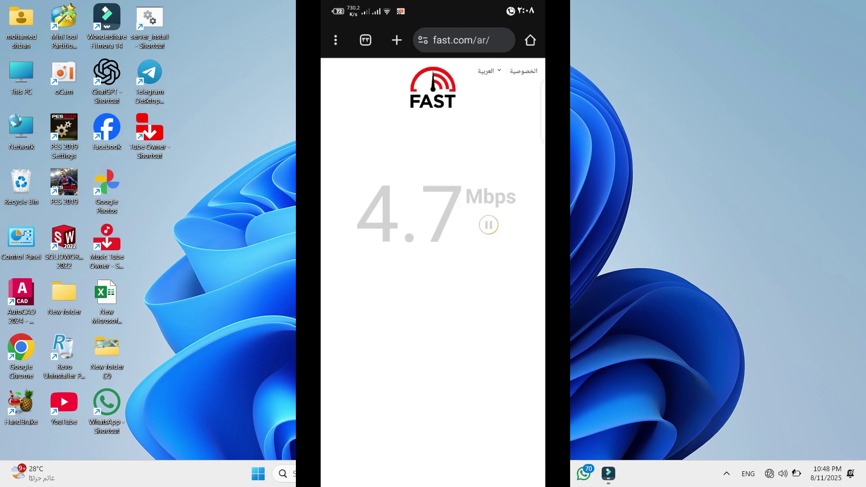
left_click_drag(433, 483, 448, 352)
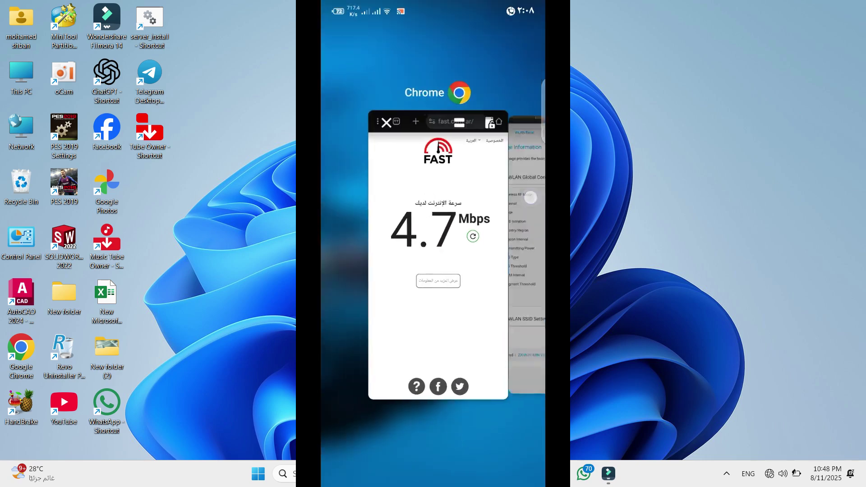
left_click(530, 195)
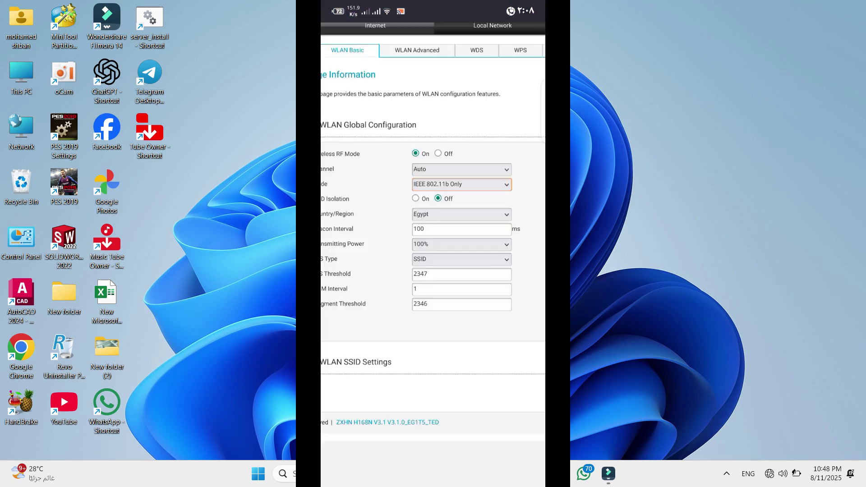
- Select Mixed (802.11b/g/n) in the WLAN Basic Mode dropdown and apply the change
left_click(461, 184)
left_click(387, 325)
left_click(498, 185)
left_click(418, 323)
scroll(438, 290, "down", 5)
scroll(454, 245, "right", 3)
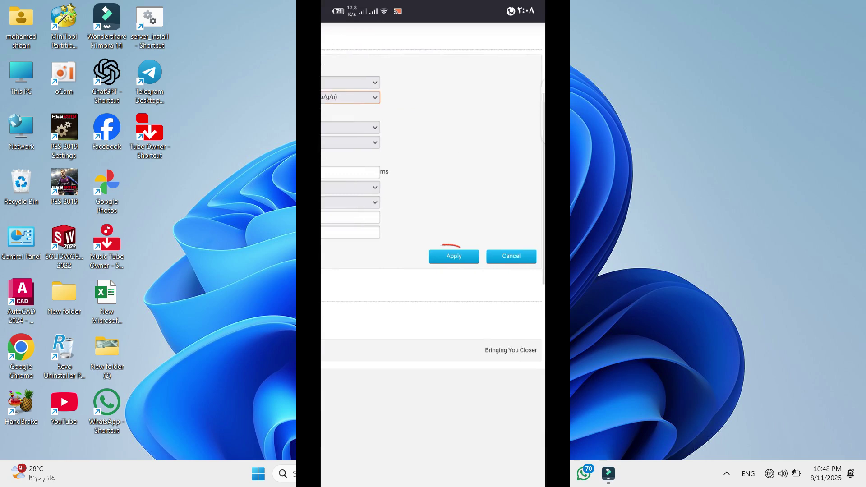
left_click(453, 256)
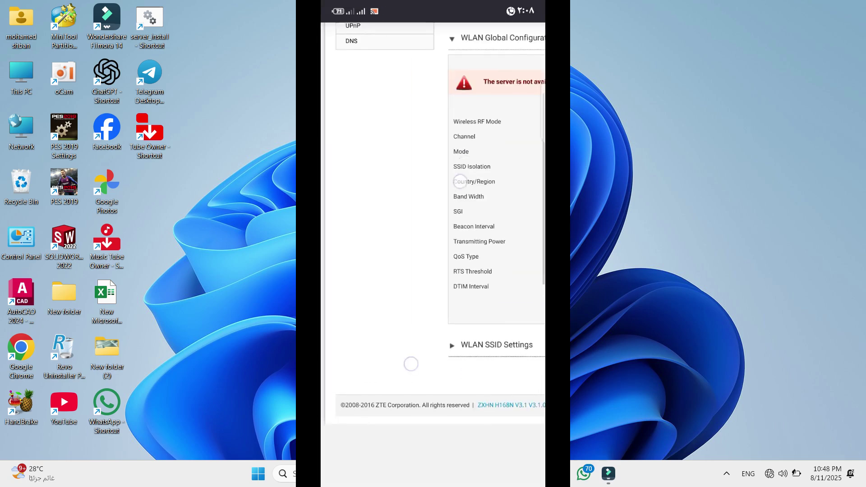
left_click_drag(463, 459, 462, 457)
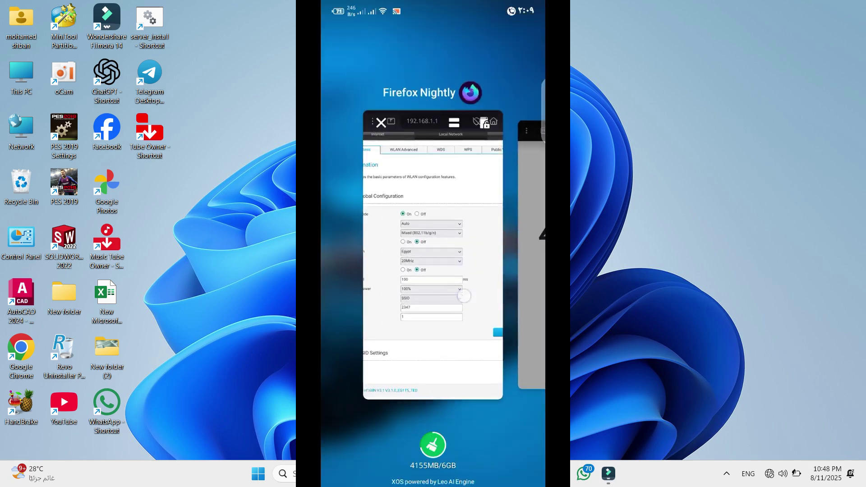
- Check the Fast.com result of 28 Mbps in Chrome, then return to the zoomed-out WLAN Basic form
left_click_drag(492, 271, 384, 270)
left_click(438, 271)
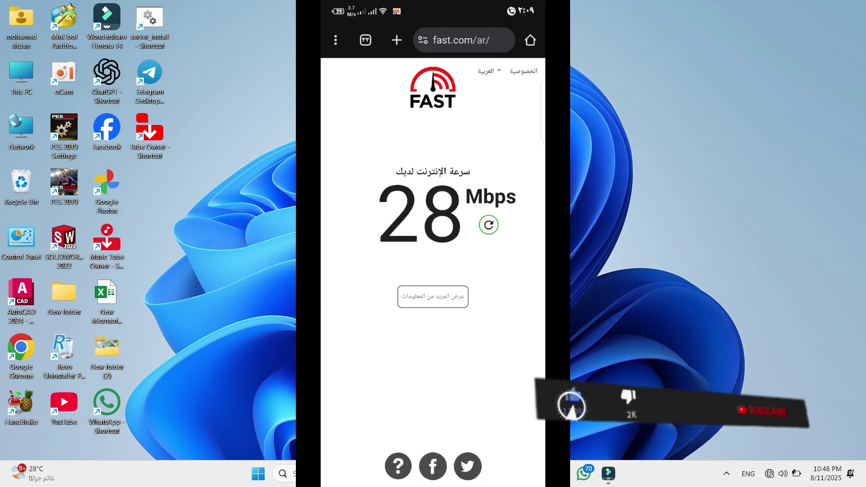
left_click_drag(444, 463, 454, 418)
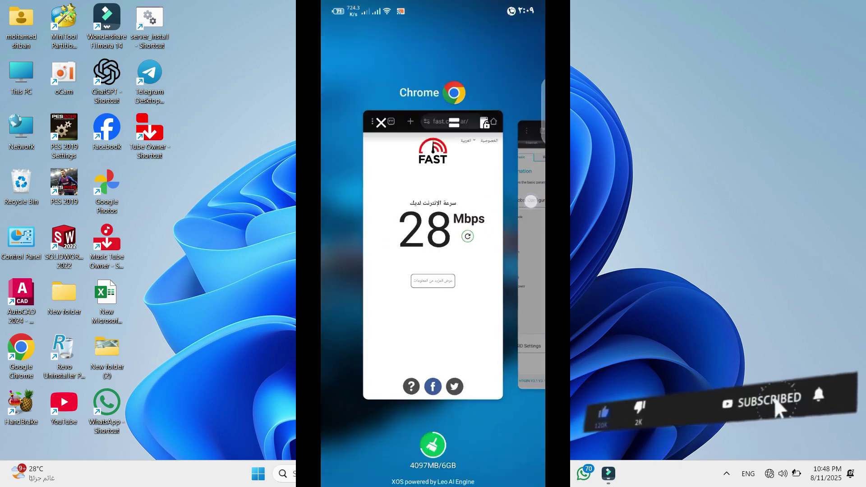
left_click(530, 201)
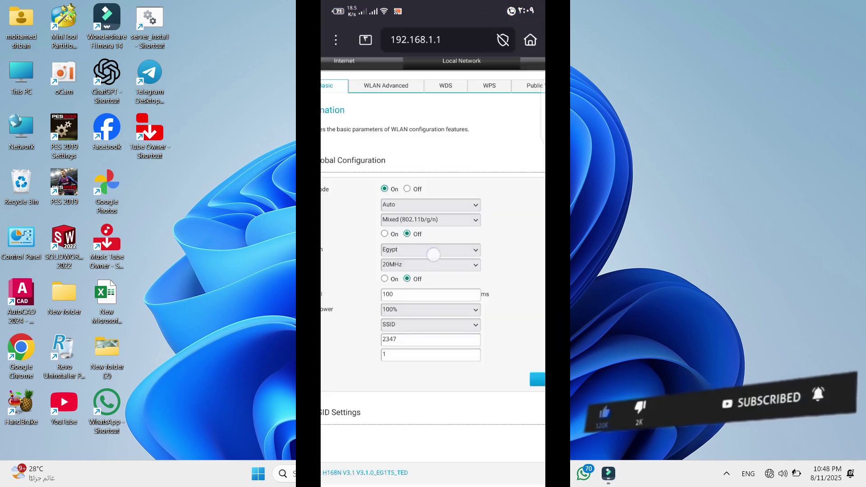
left_click_drag(421, 256, 482, 256)
scroll(458, 265, "down", 3)
scroll(457, 265, "down", 1)
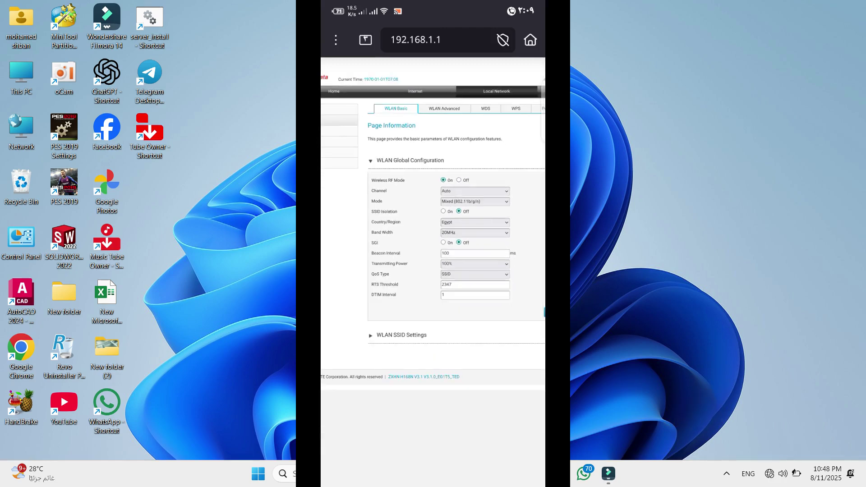
- Select IEEE 802.11b Only in the Mode dropdown and apply it
left_click(475, 201)
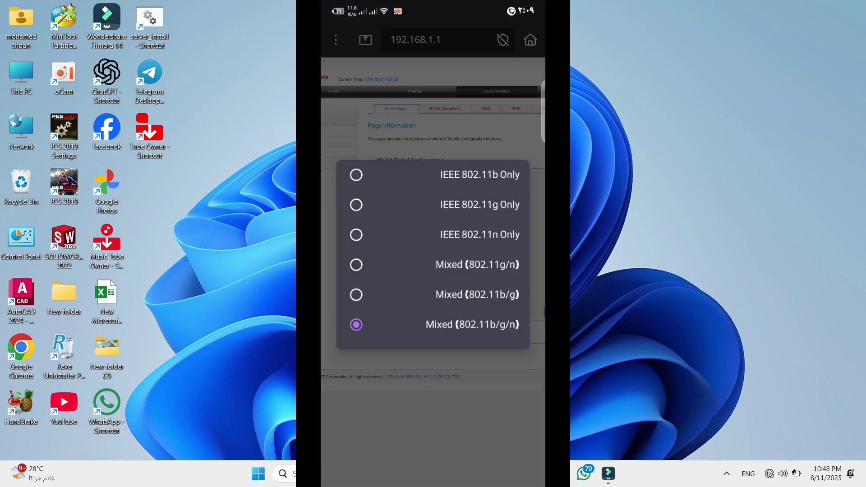
left_click(464, 173)
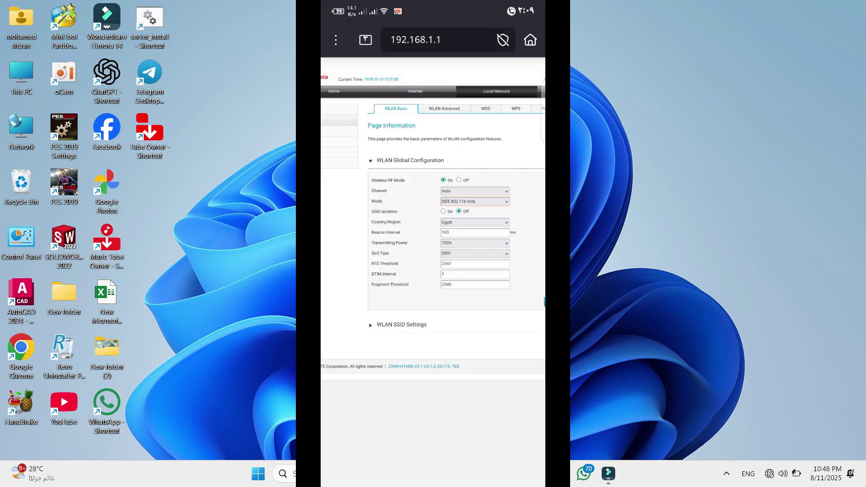
left_click(479, 301)
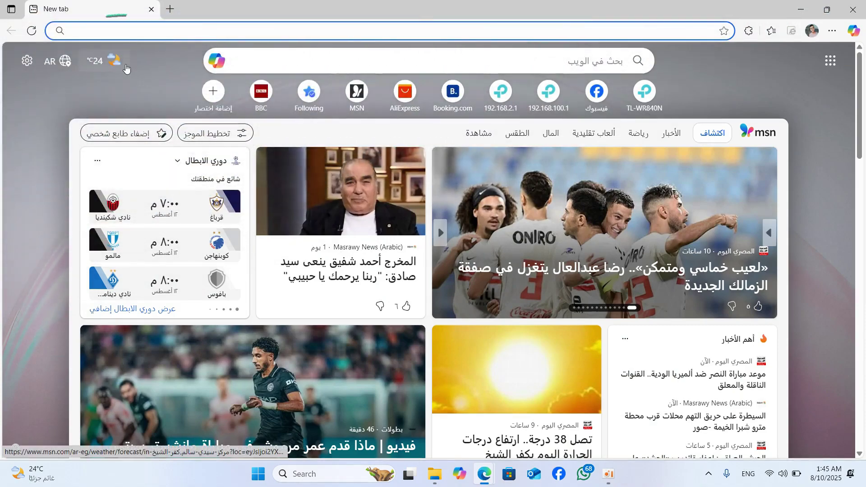
- Load the router address 192.168.1.1 in Edge
type("19")
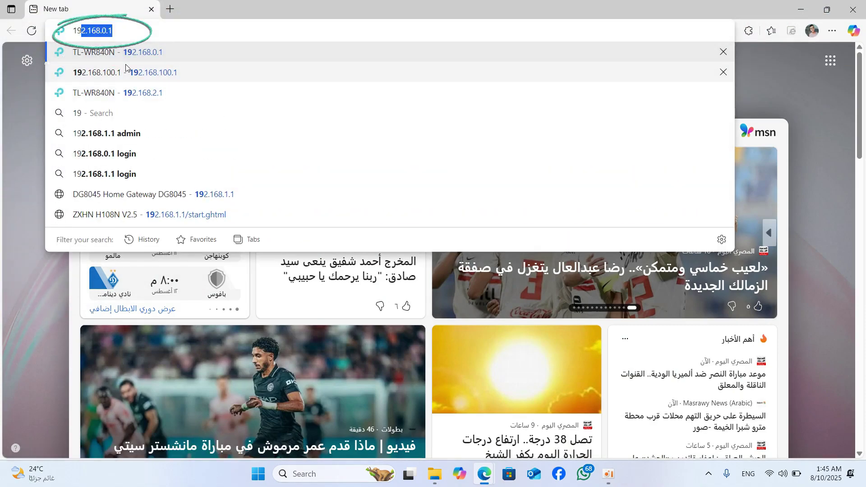
type("2.1")
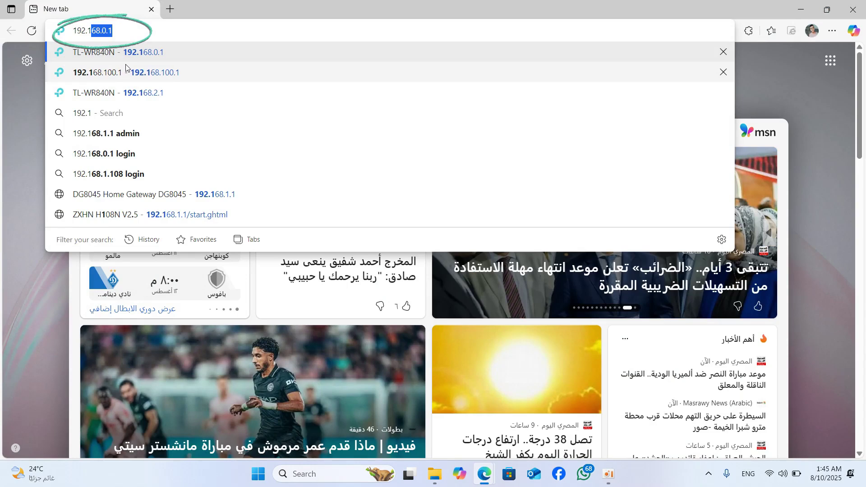
type("68.1.1")
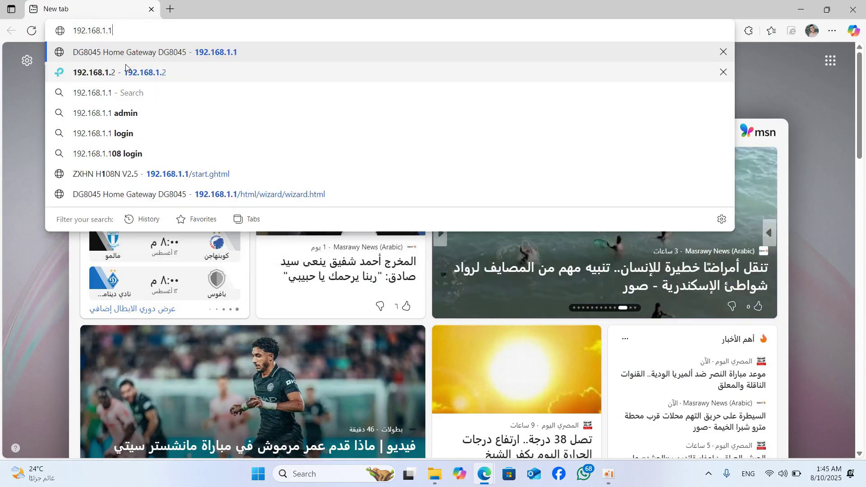
key("Return")
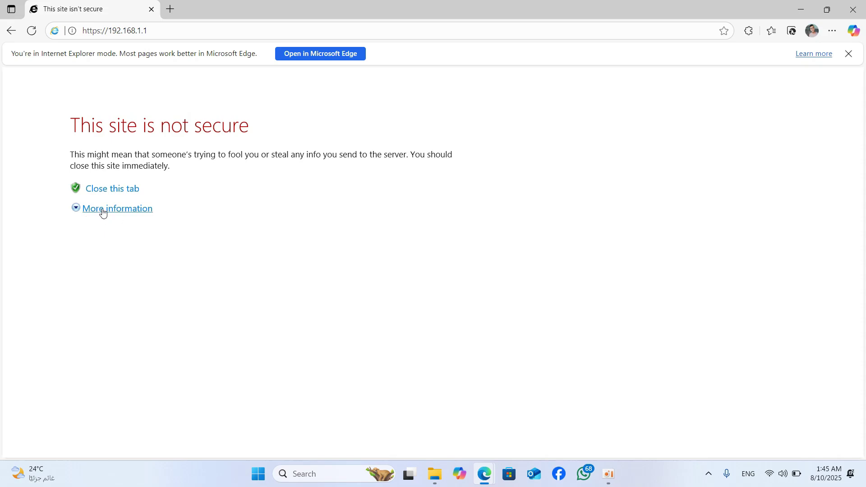
- Bypass the certificate warning and log in using the saved admin autofill credentials
left_click(103, 211)
left_click(136, 340)
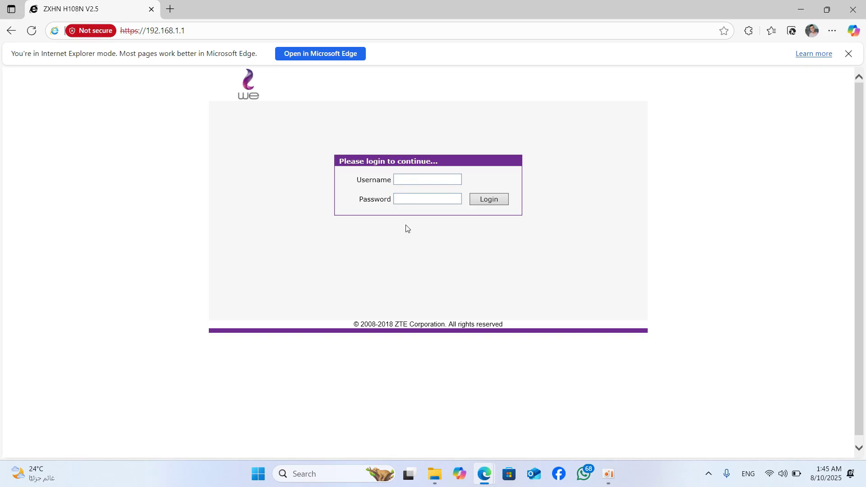
type("A")
left_click(406, 191)
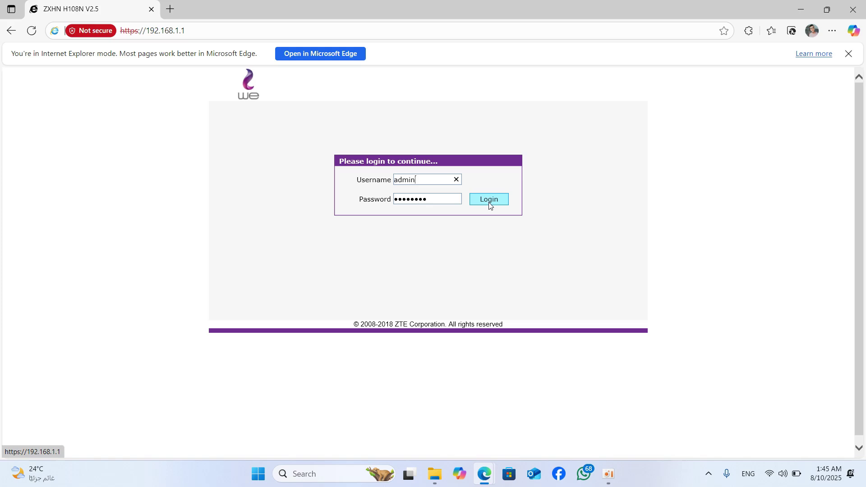
left_click(490, 201)
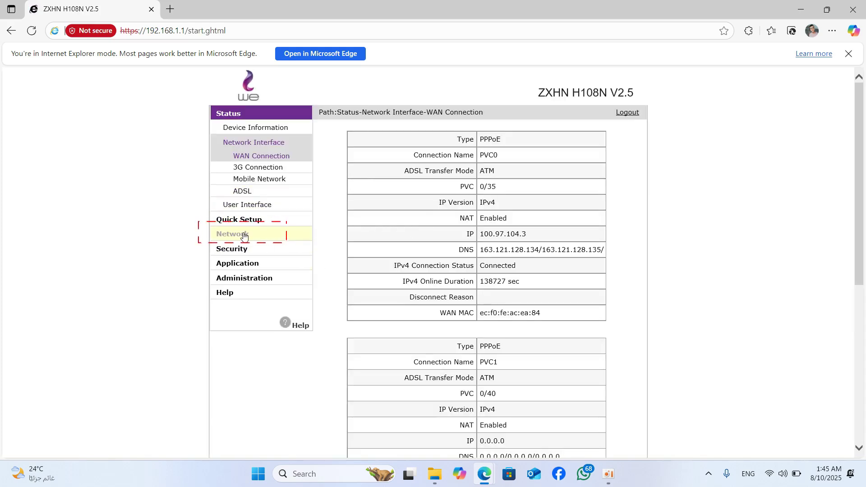
- Open Network > WLAN > Basic, confirm Mode stays Mixed(802.11b+802.11g+802.11n), and open a new tab
left_click(243, 235)
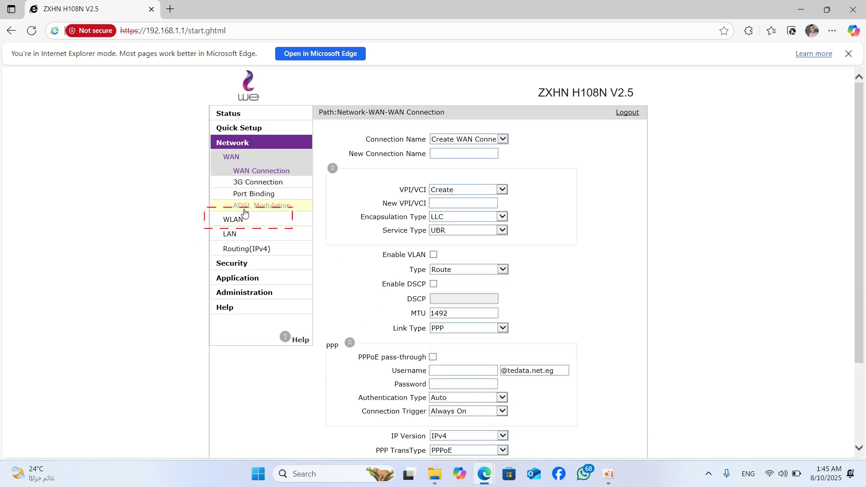
left_click(244, 221)
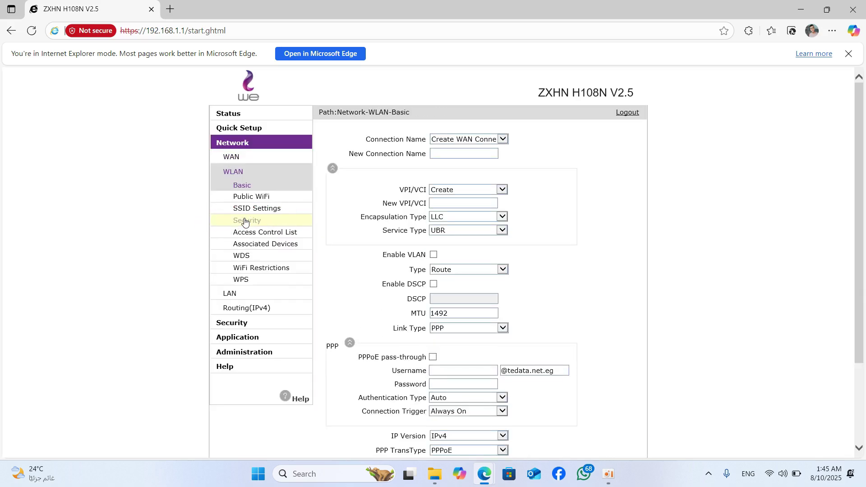
left_click(559, 170)
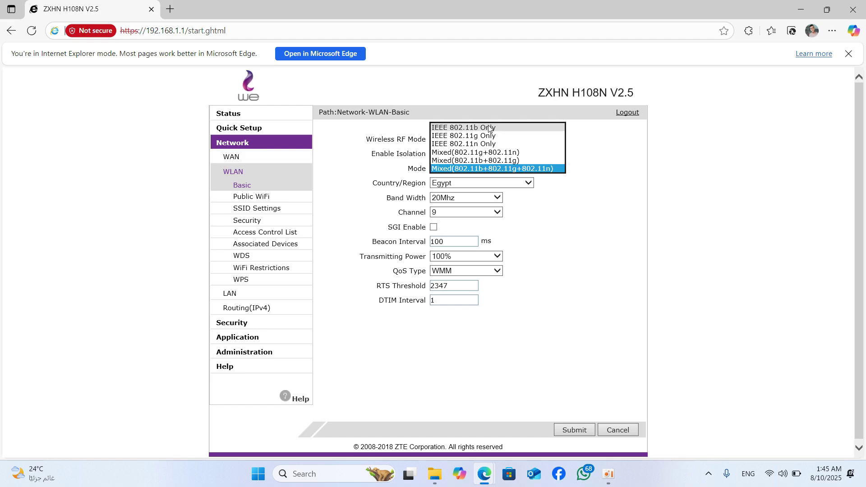
left_click(538, 170)
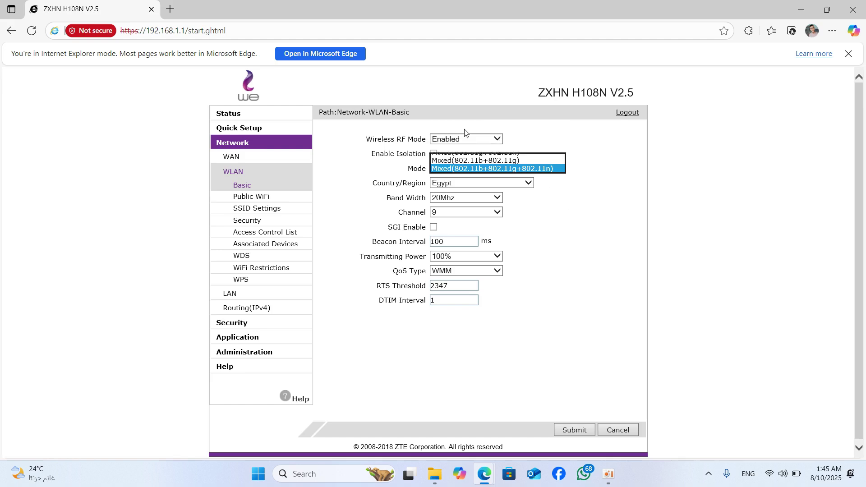
left_click(168, 10)
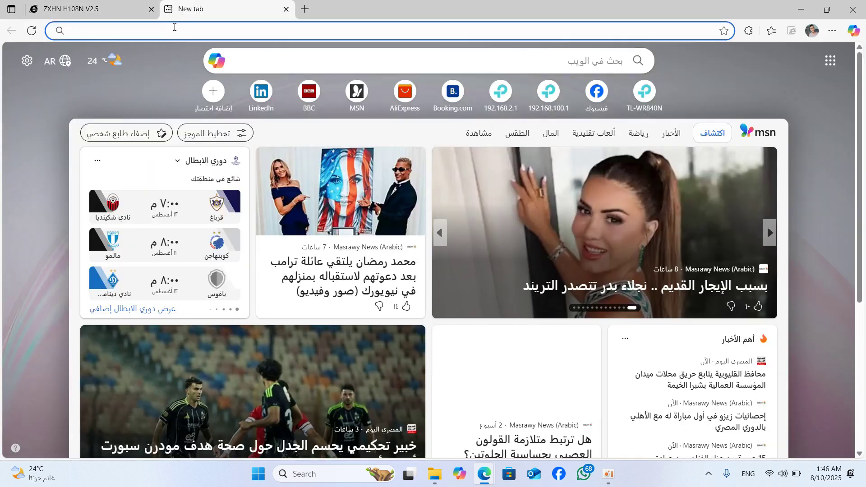
- Run Fast.com from the earlier Bing speed test search (12 Mbps), then return to the ZXHN H108N V2.5 tab
left_click(174, 30)
left_click(112, 60)
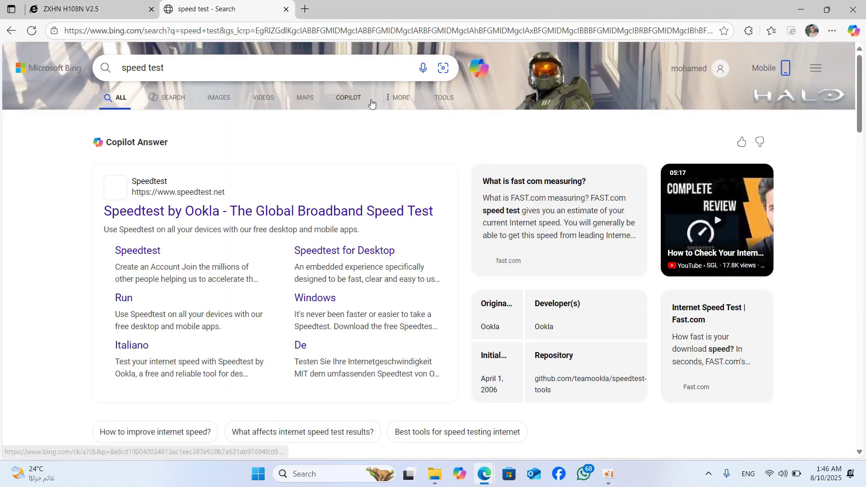
scroll(246, 262, "down", 6)
scroll(246, 261, "down", 10)
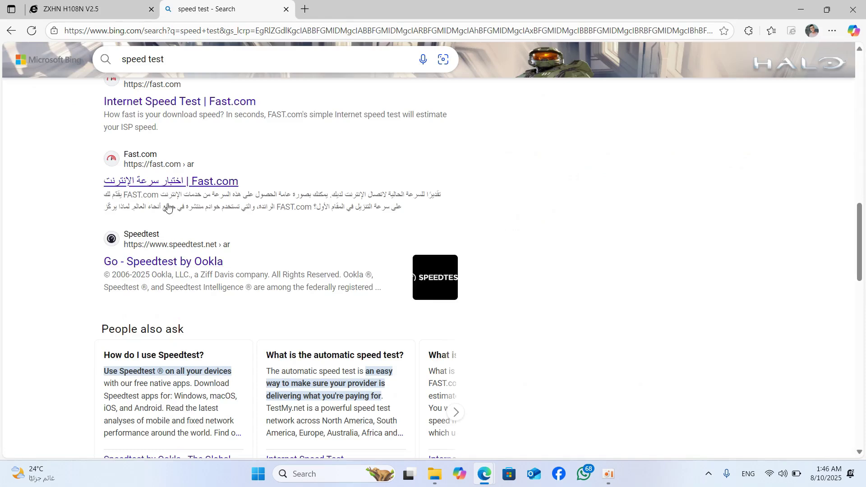
left_click(174, 182)
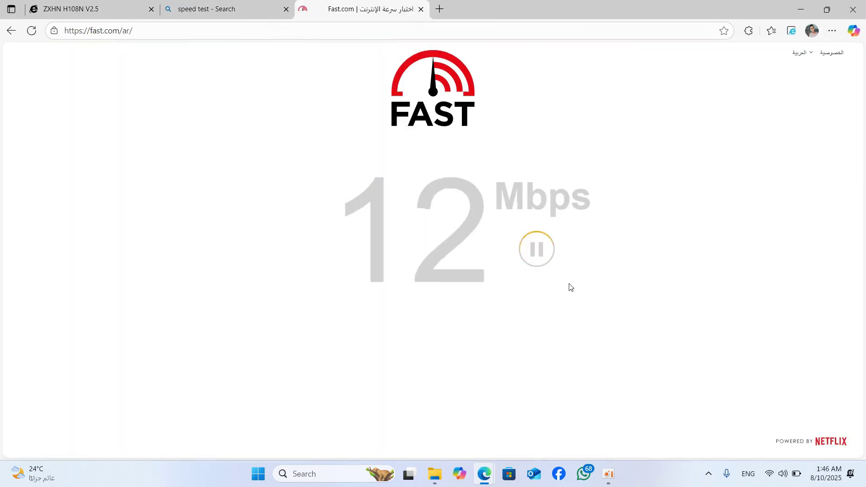
left_click(88, 7)
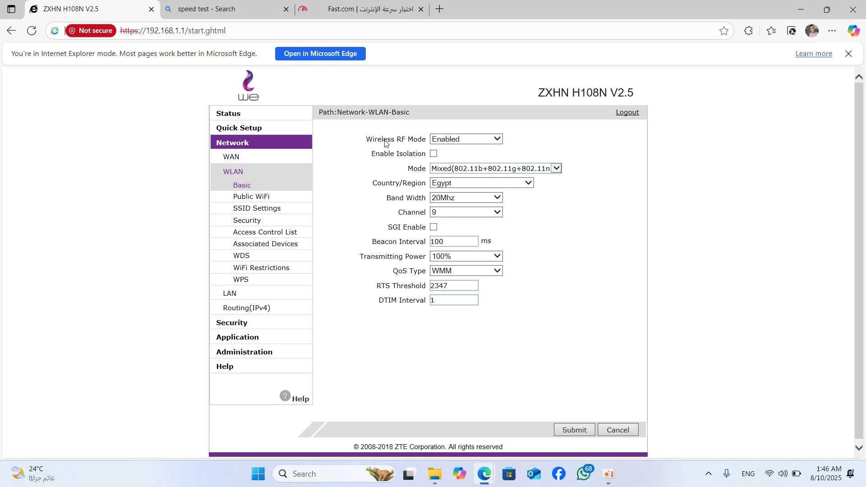
- Set the WLAN Basic wireless mode to IEEE 802.11b Only and submit it
left_click(556, 169)
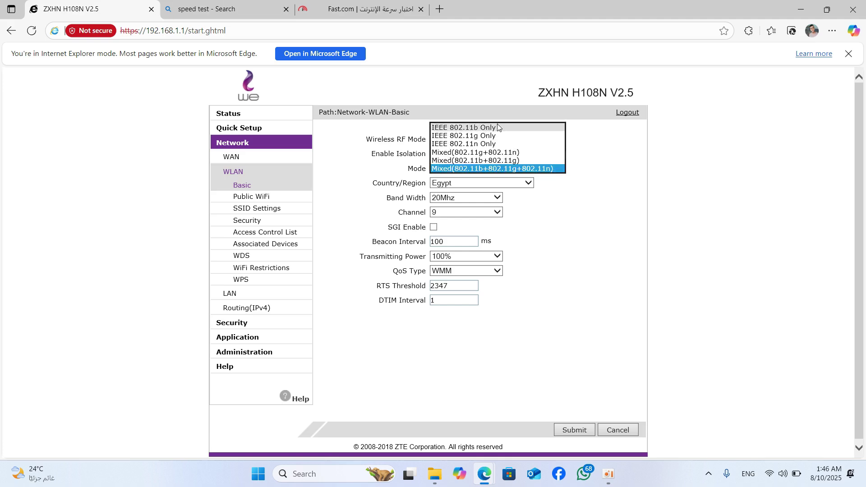
left_click(496, 127)
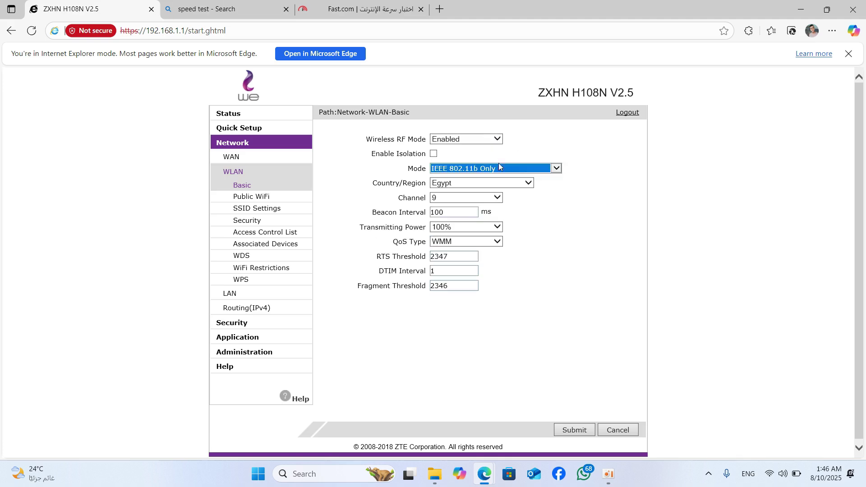
left_click(579, 429)
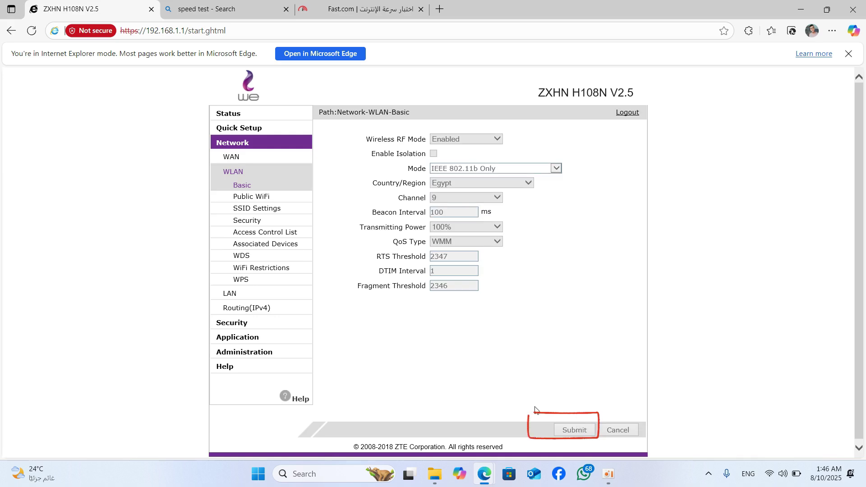
left_click(363, 10)
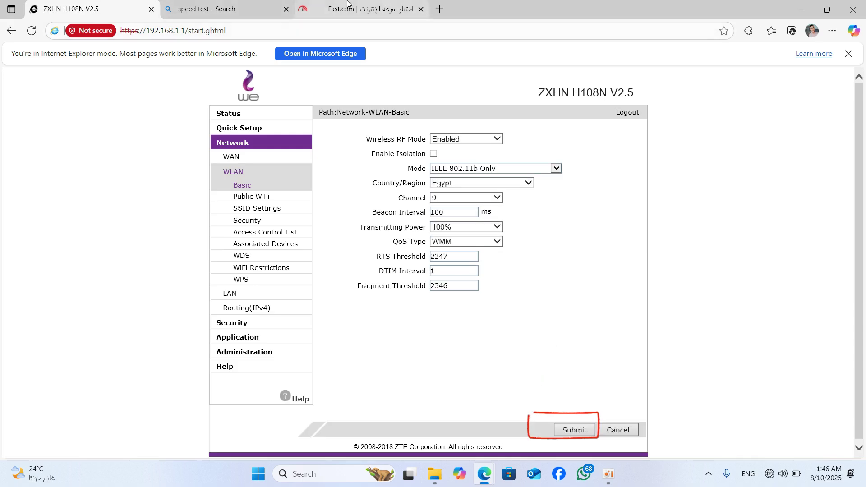
- Rerun the Fast.com speed test under 802.11b Only, getting about 5.1 Mbps, and check the Wi-Fi list
left_click(538, 249)
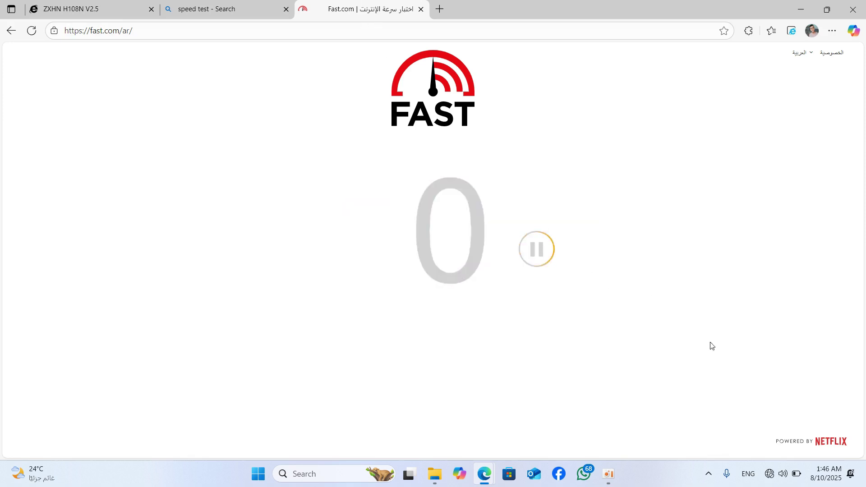
left_click(770, 475)
left_click(716, 271)
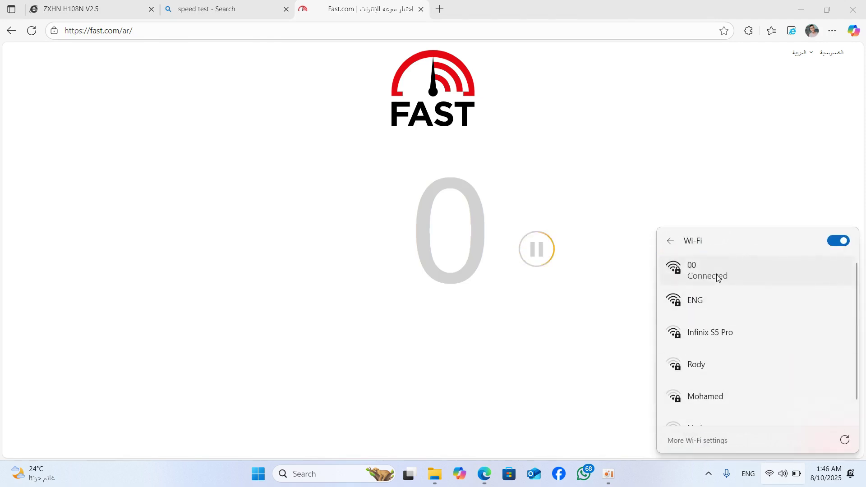
left_click(606, 321)
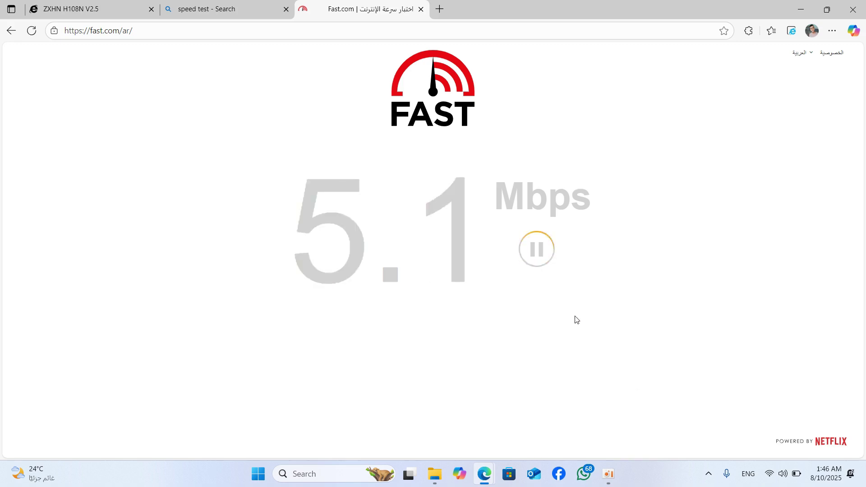
left_click(95, 4)
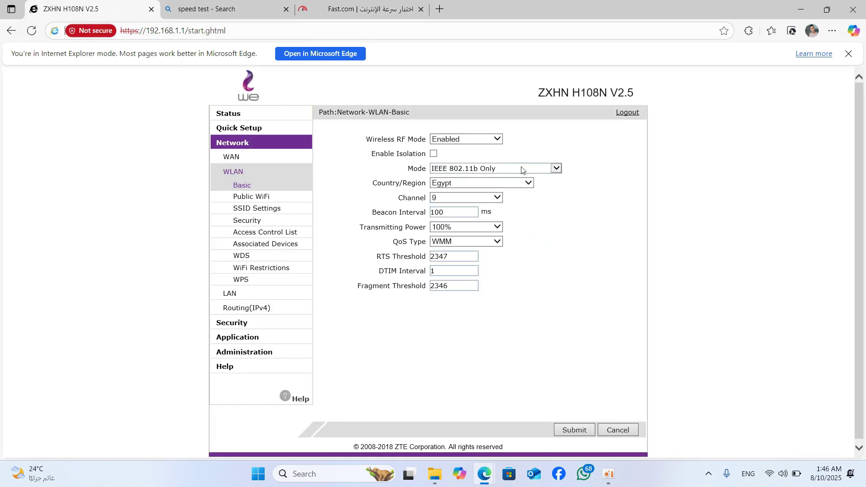
- Open the Mode dropdown on WLAN Basic to list the IEEE wireless mode options
left_click(561, 169)
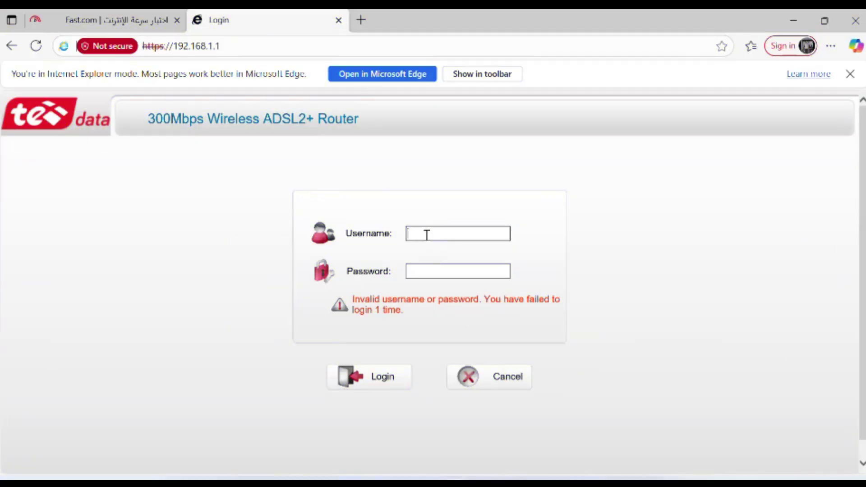
- Enter username admin and the router password on the TE Data login page
left_click(413, 240)
type("adm")
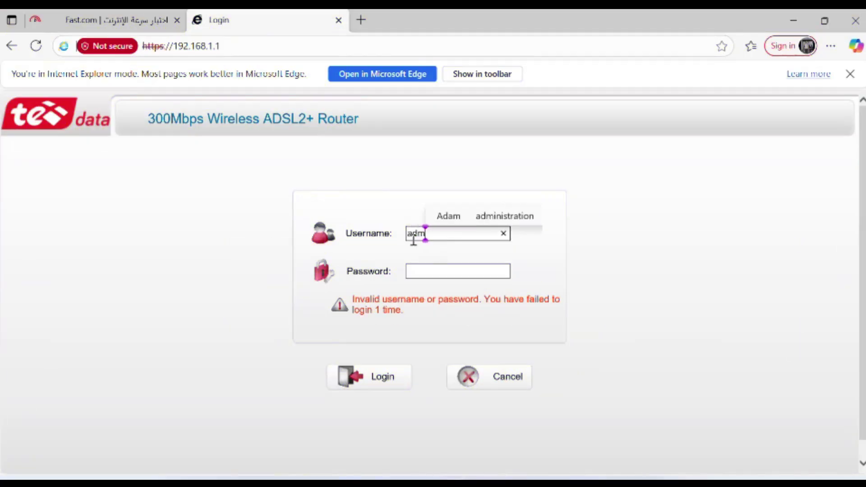
type("in")
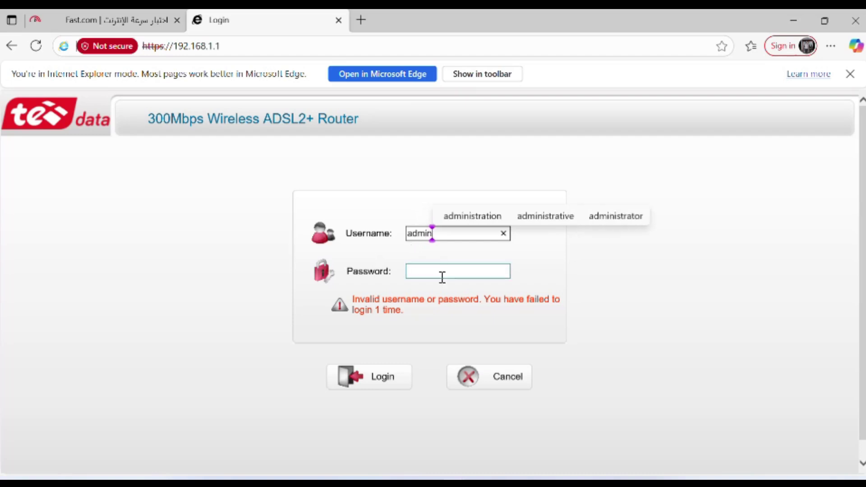
left_click(441, 277)
type("ad")
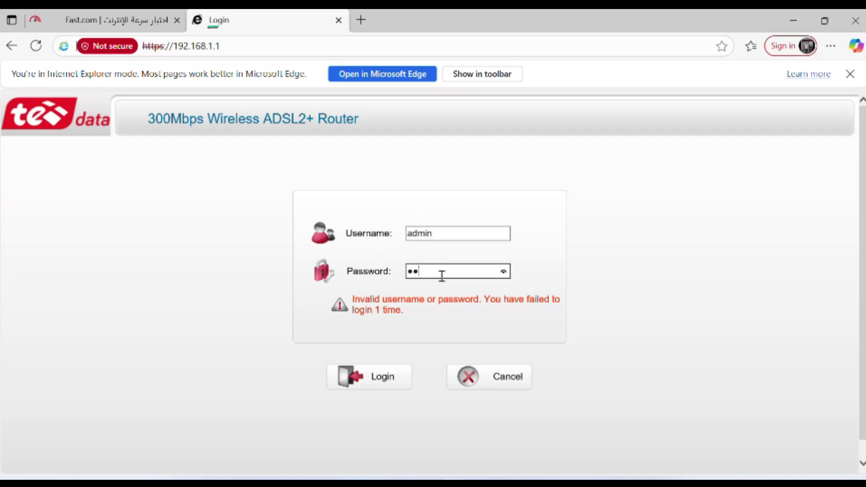
type("mi")
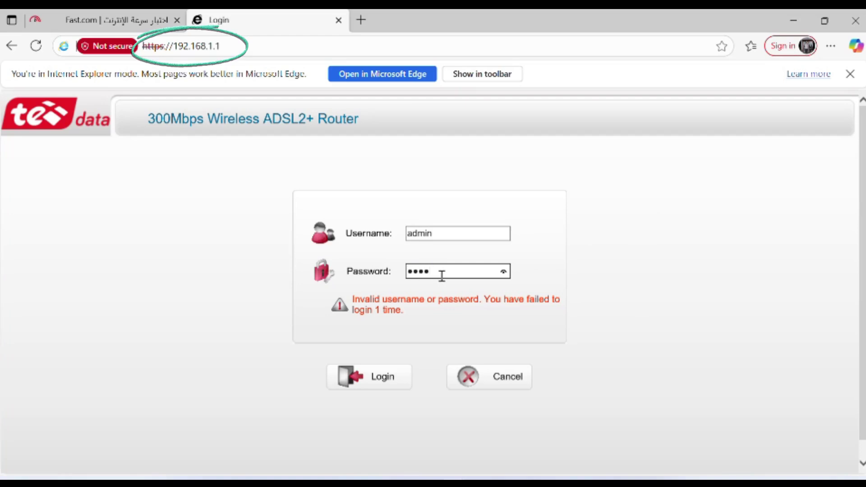
type("•••")
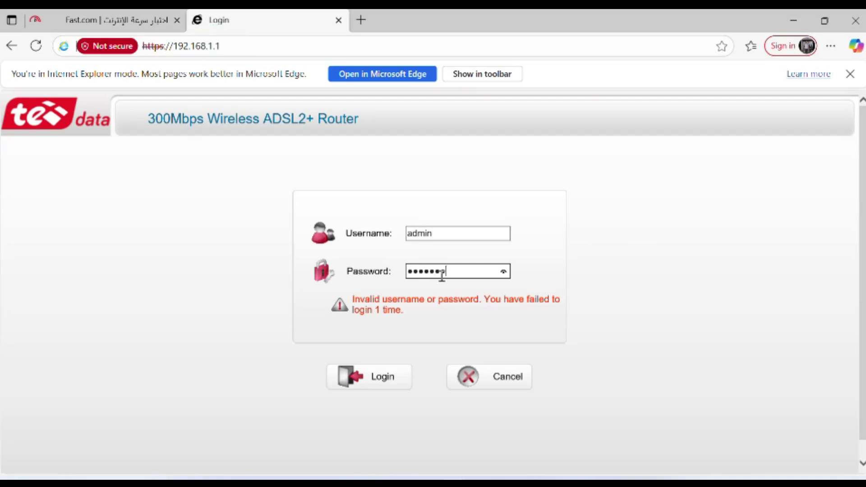
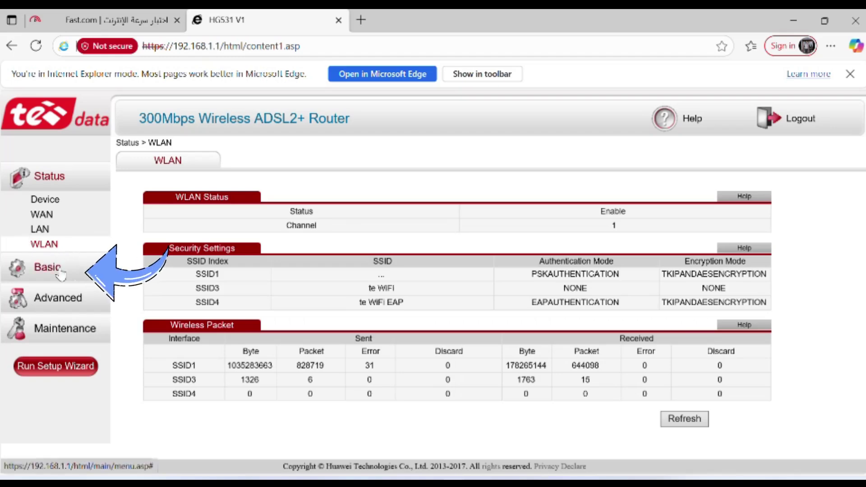
- Open the Basic > WLAN wireless settings page in the HG531 admin
left_click(62, 266)
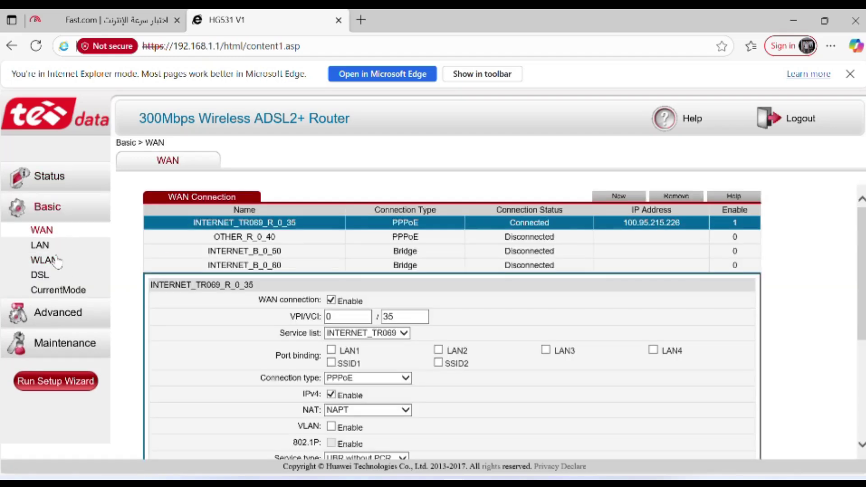
left_click(57, 262)
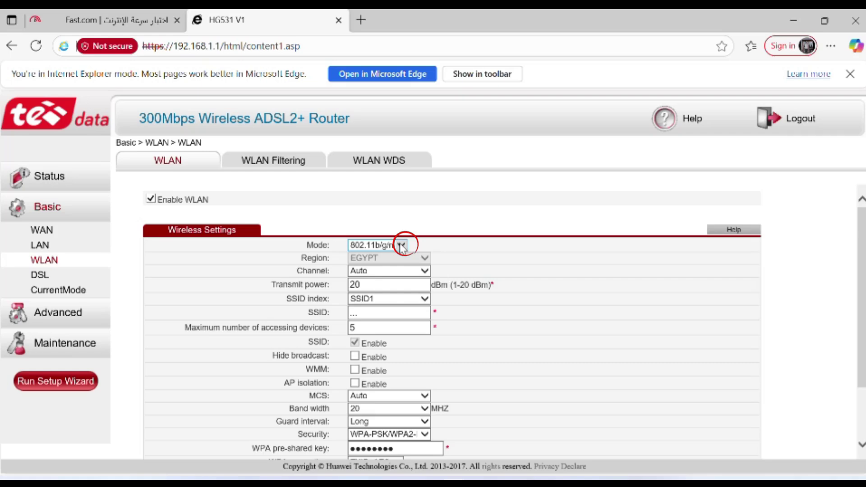
- Set the HG531 Mode to 802.11b/g and Rate to 6 Mbps, then submit
left_click(401, 246)
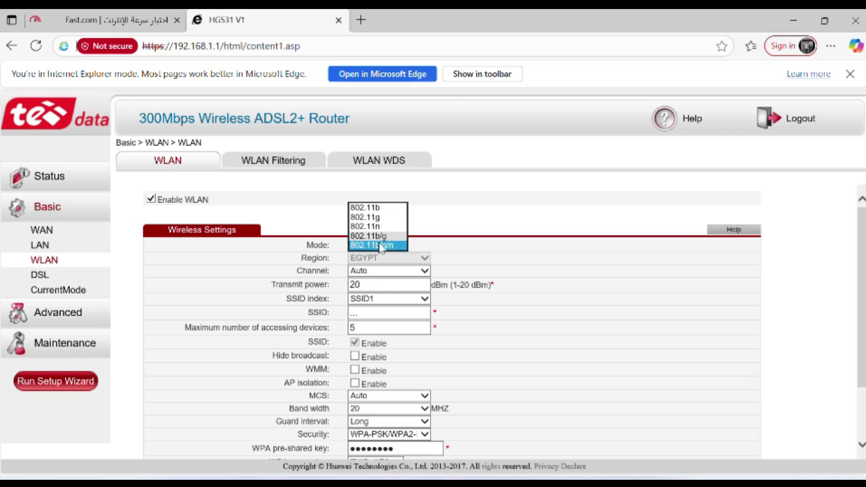
left_click(379, 236)
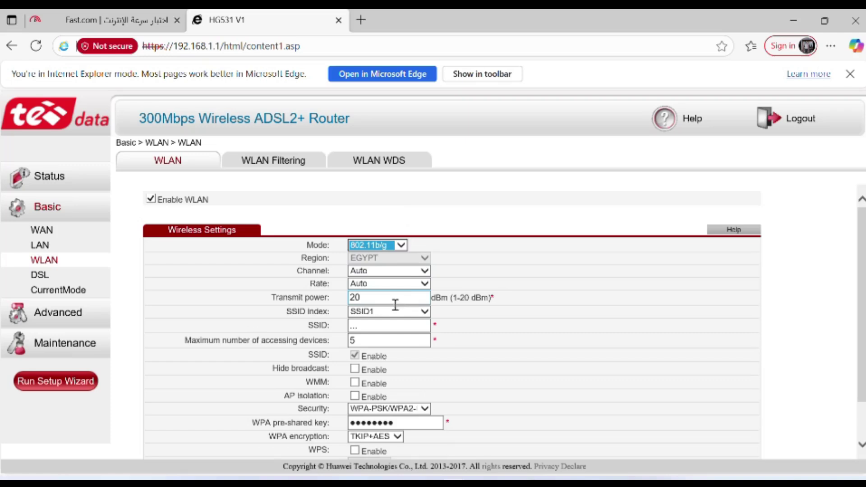
left_click(401, 244)
left_click(402, 245)
left_click(402, 245)
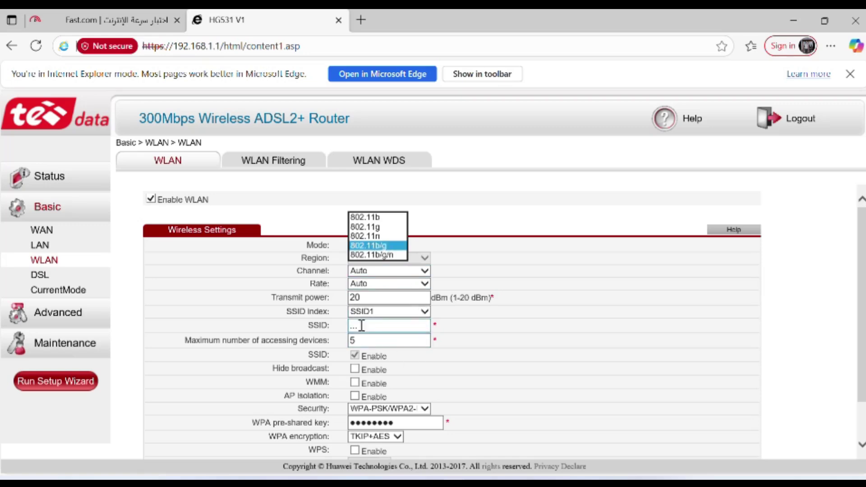
left_click(425, 285)
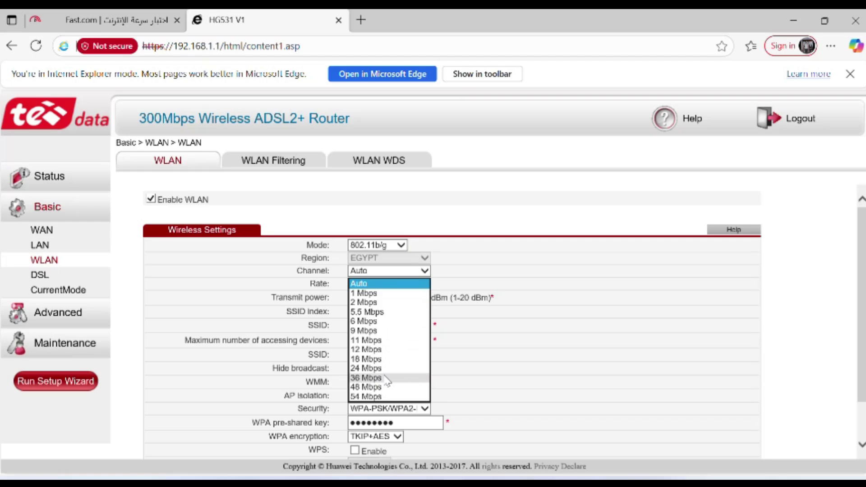
left_click(396, 321)
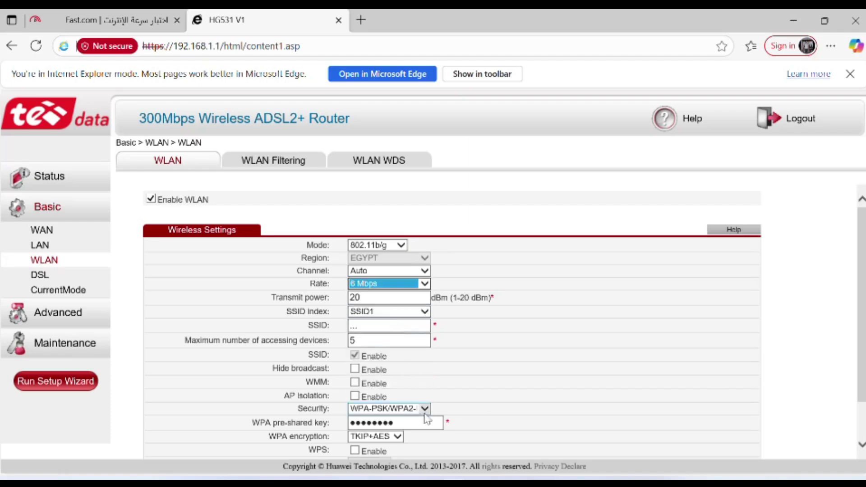
scroll(399, 391, "down", 2)
left_click(684, 432)
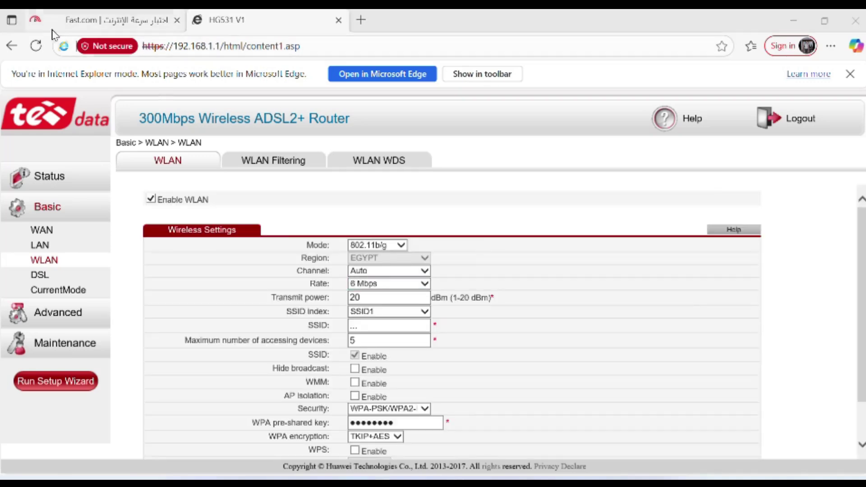
- Rerun the Fast.com speed test, which now reports 4.2 Mbps
left_click(130, 24)
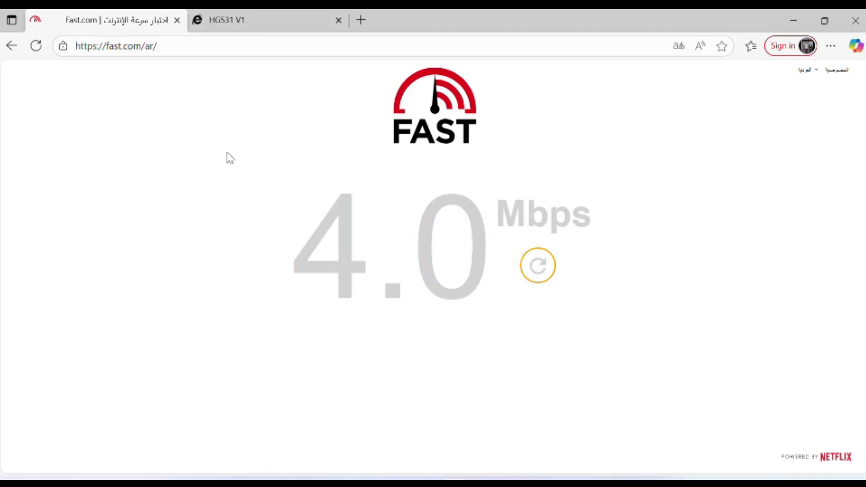
left_click(538, 266)
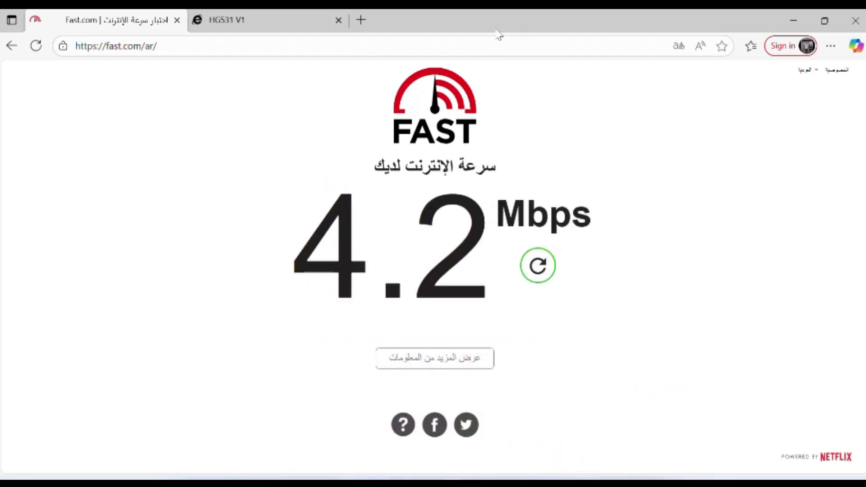
left_click(493, 29)
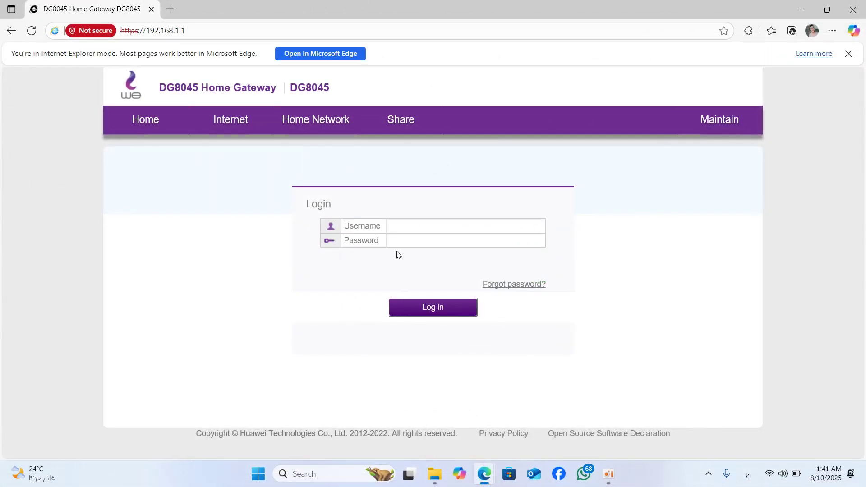
- Log in to the DG8045 with username admin and the router password
left_click(399, 228)
type("ش")
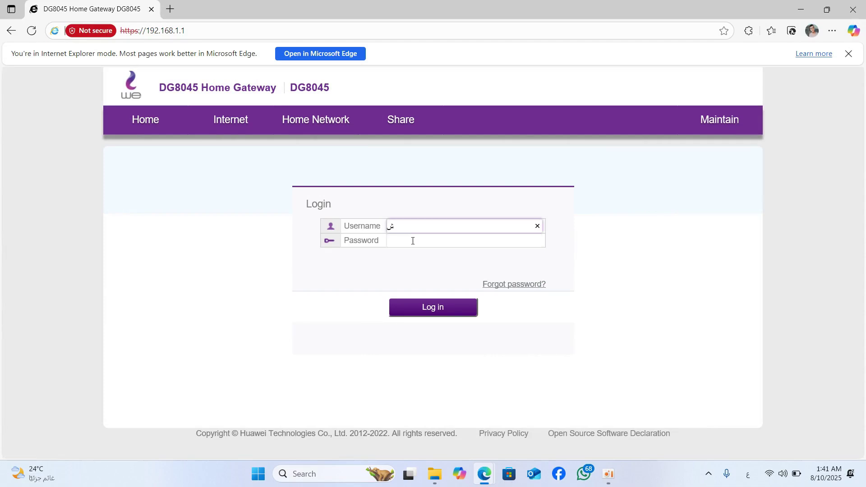
key("BackSpace")
key("alt+shift")
type("admin")
left_click(433, 241)
key("Caps_Lock")
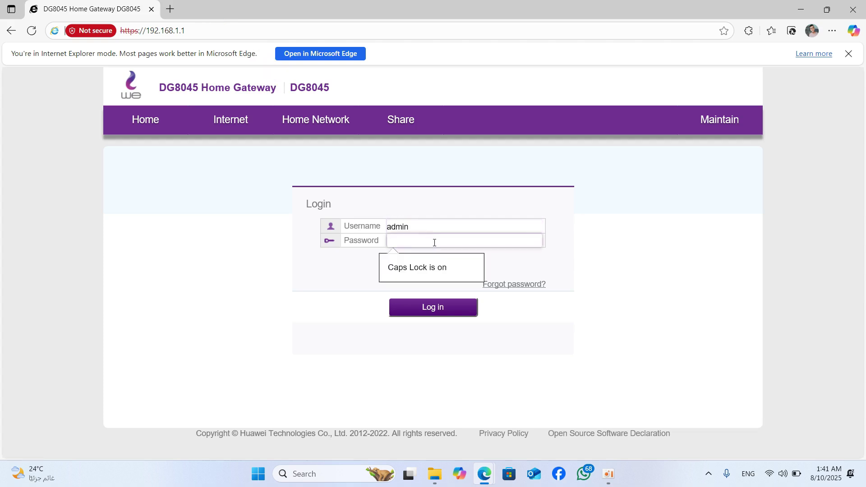
type("admin123")
key("BackSpace")
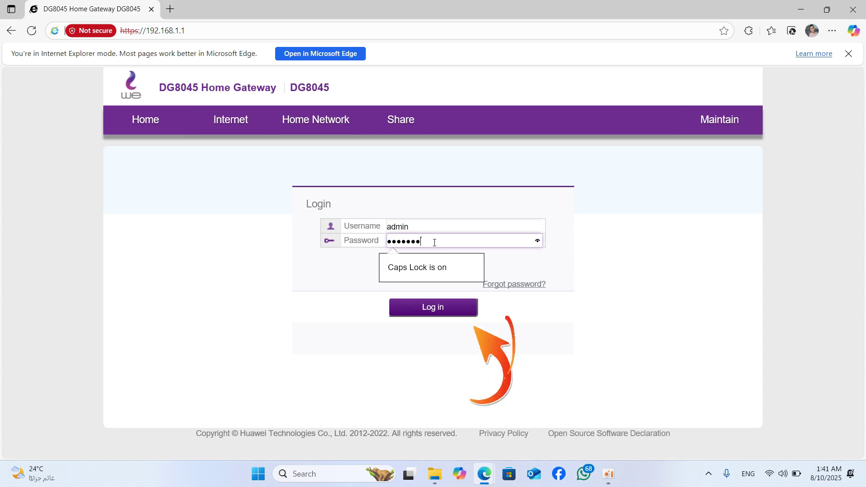
type("3")
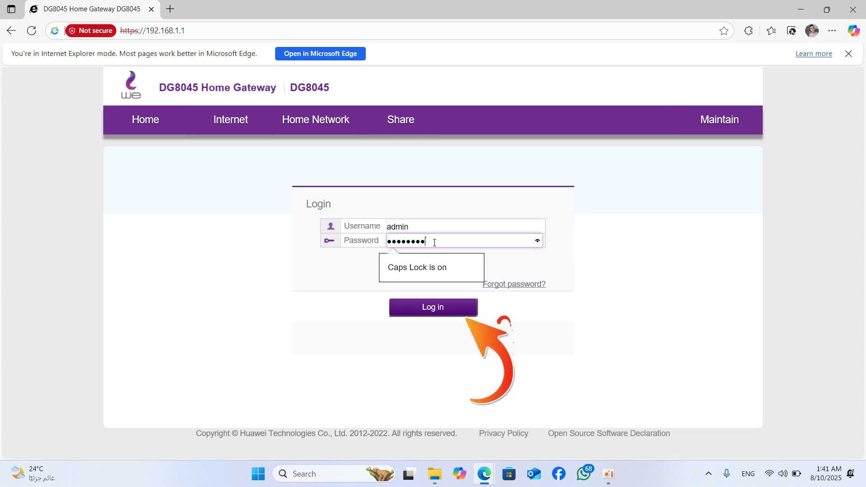
key("Return")
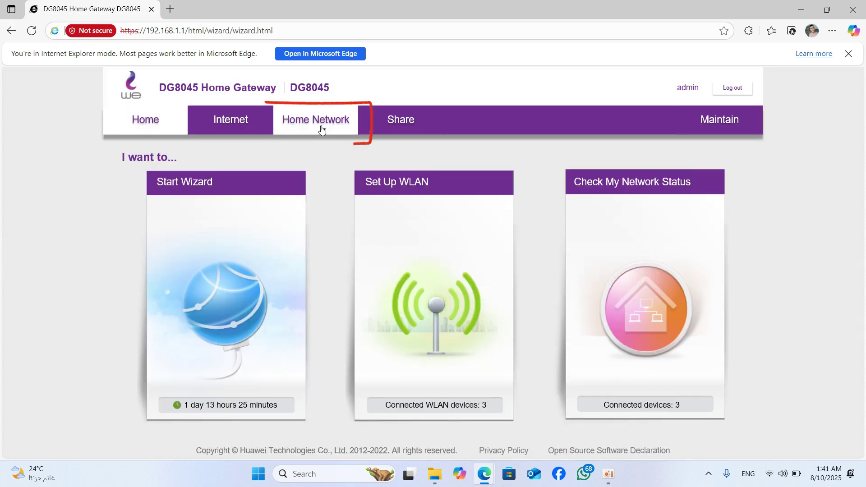
- Go to Home Network > WLAN Settings and expand the Advanced Settings section
left_click(321, 127)
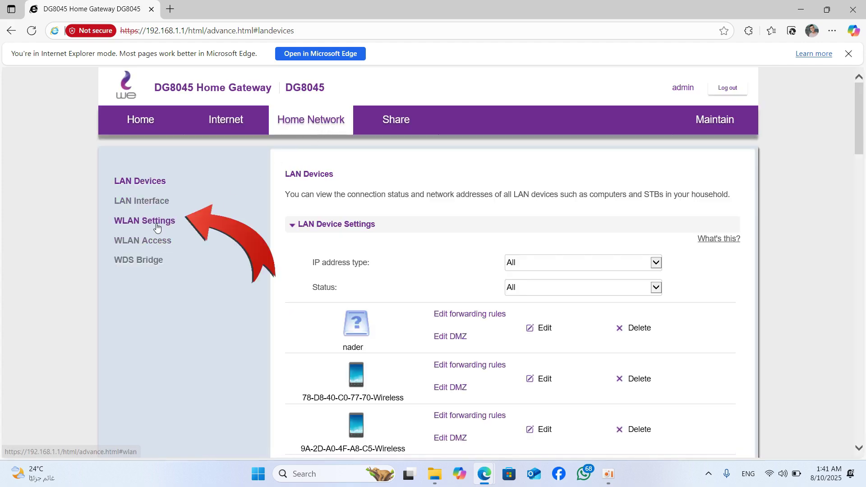
left_click(151, 221)
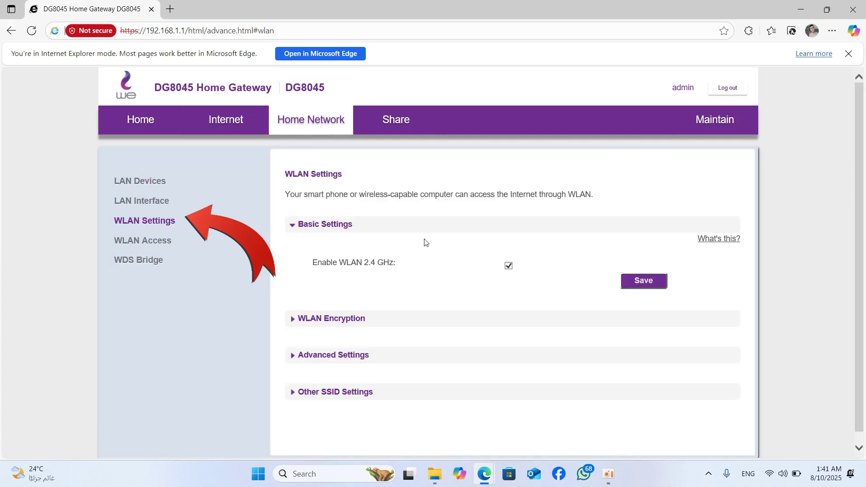
left_click(310, 343)
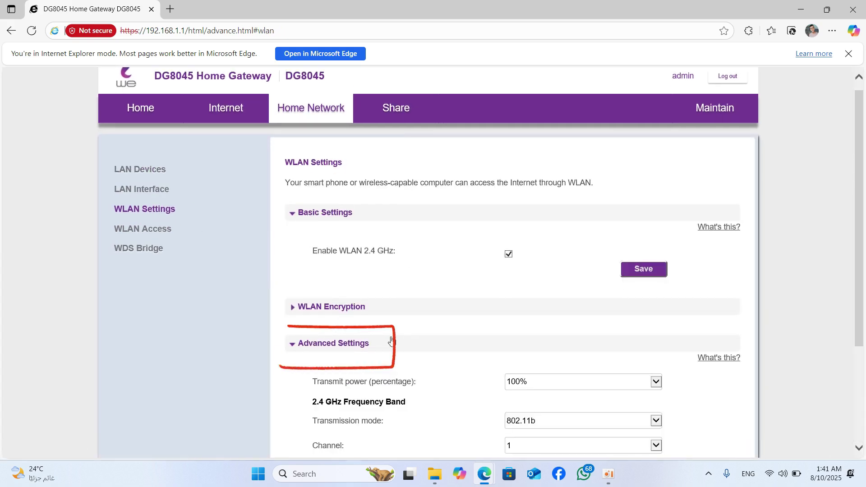
scroll(424, 332, "down", 3)
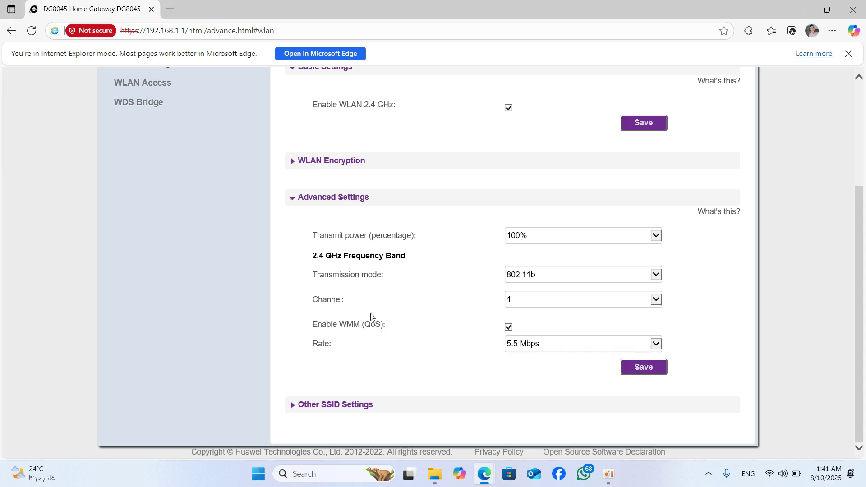
- Set DG8045 transmission mode to 802.11b/g with a 9 Mbps rate and save
left_click(656, 275)
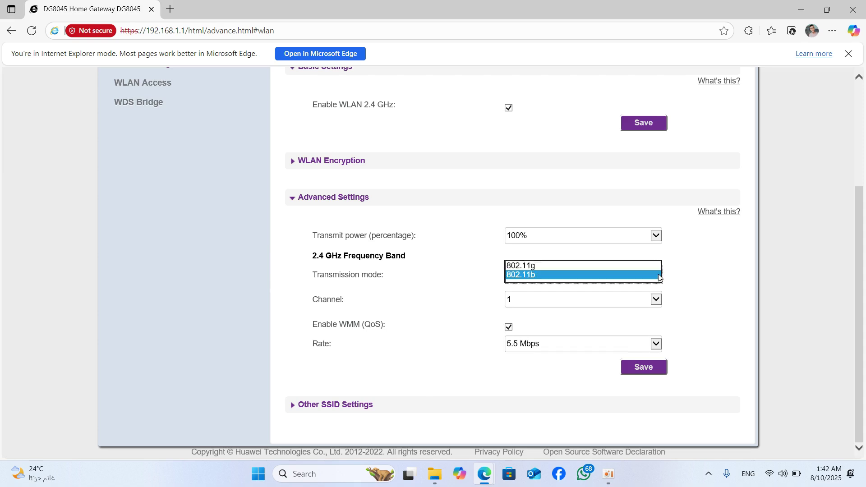
left_click(538, 258)
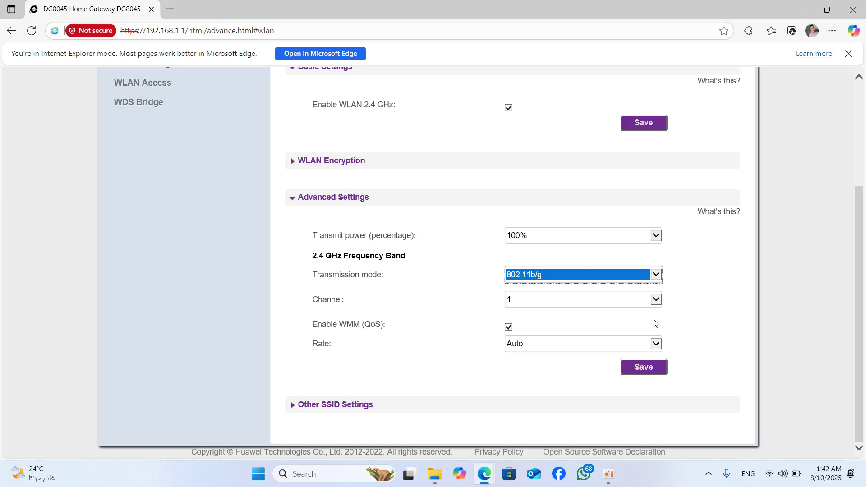
left_click(656, 344)
left_click(657, 344)
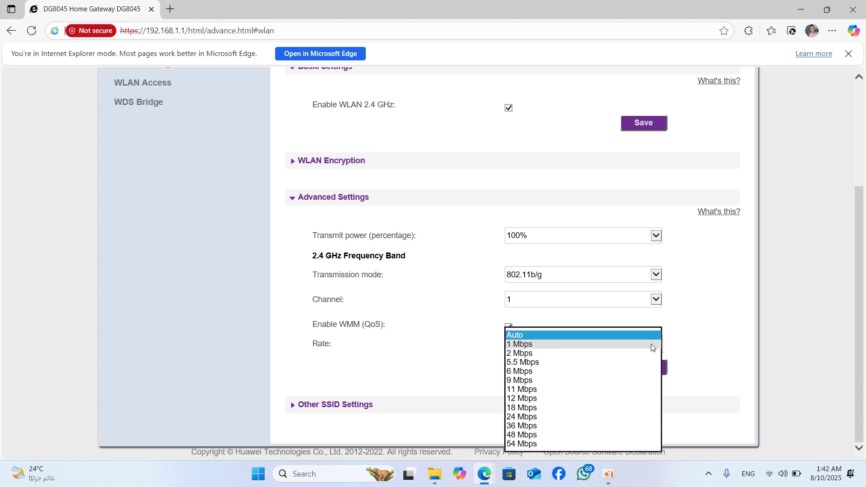
left_click(532, 362)
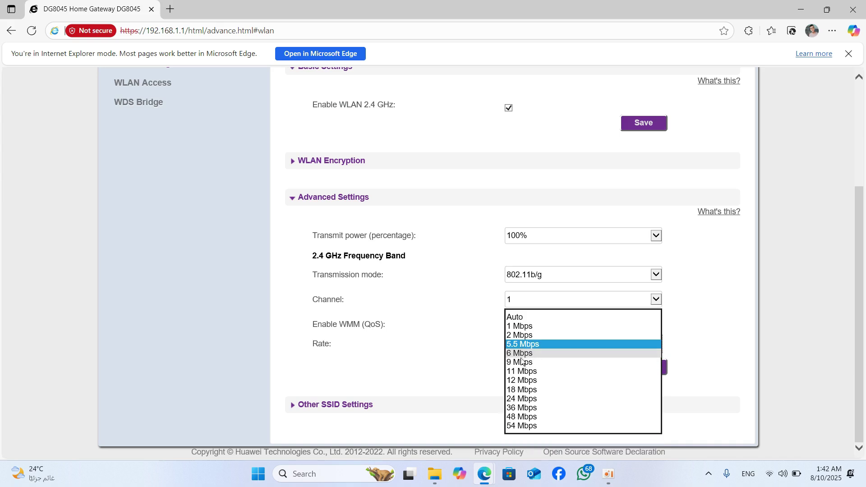
left_click(531, 363)
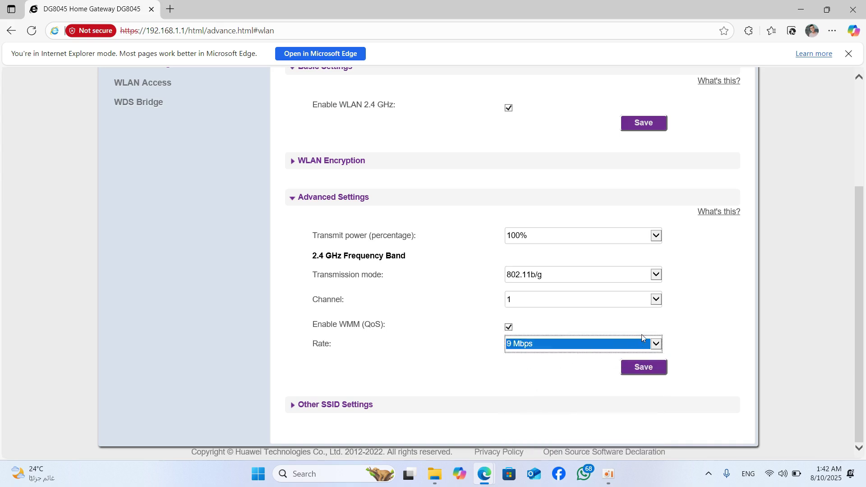
left_click(643, 368)
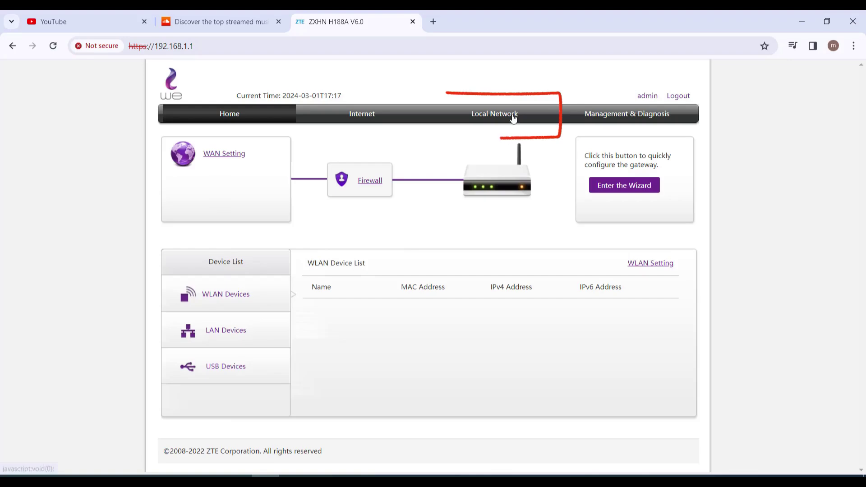
- Open Local Network > WLAN in the ZTE H188A admin
left_click(512, 117)
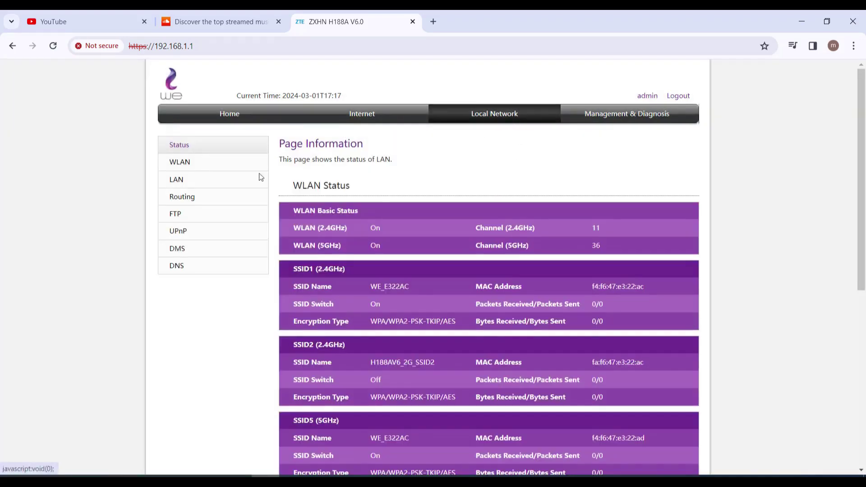
left_click(190, 163)
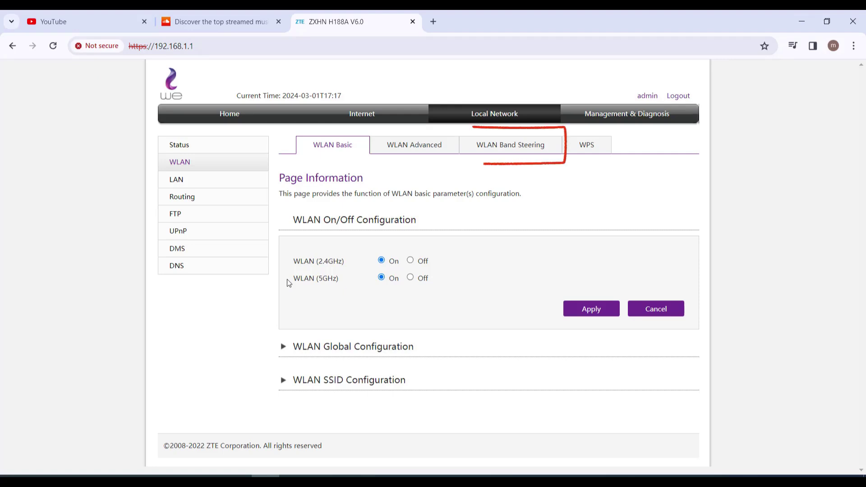
- Switch Band Steering off, apply it, and return to WLAN Basic
left_click(485, 151)
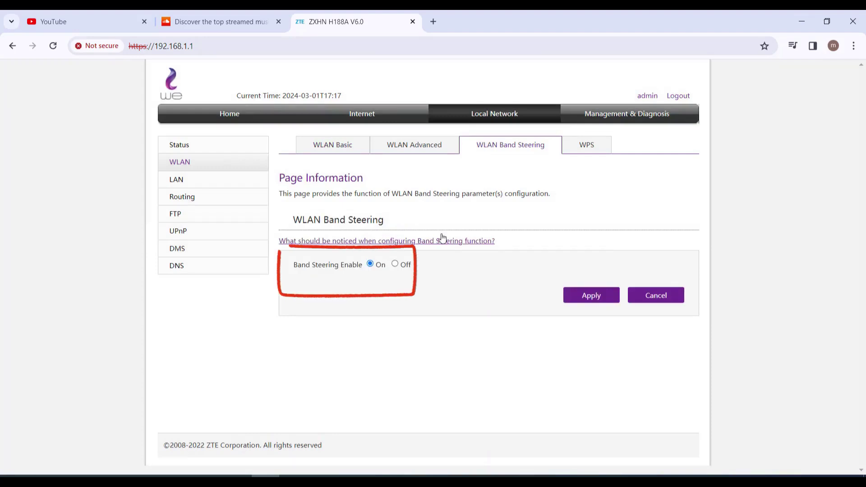
left_click(395, 264)
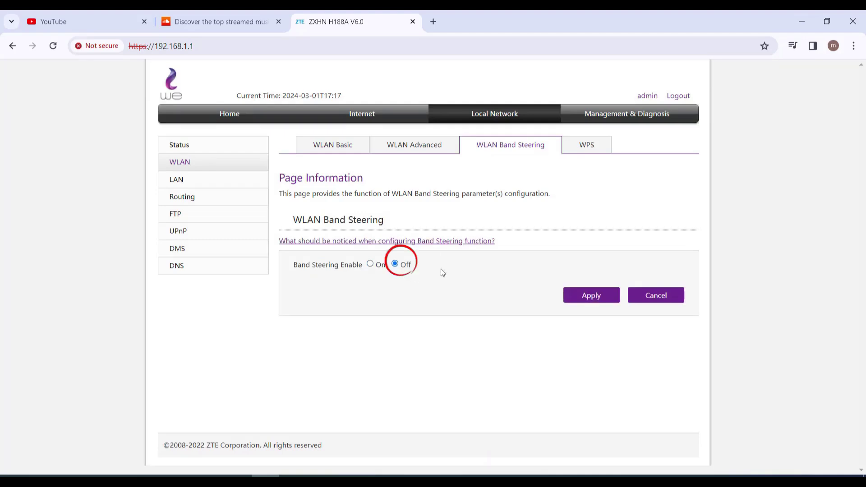
left_click(590, 296)
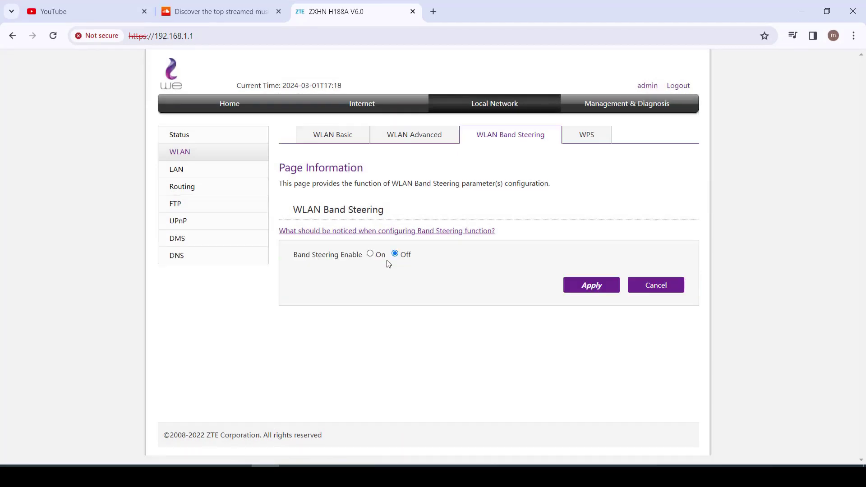
left_click(334, 137)
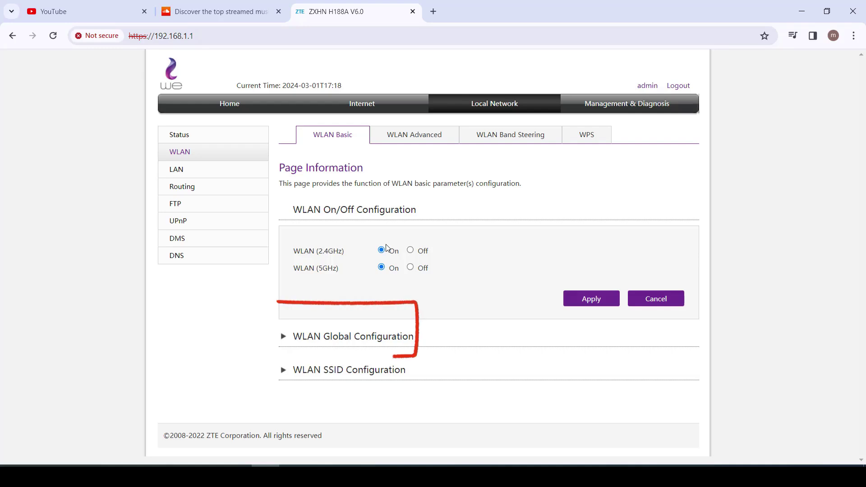
- Under WLAN Global Configuration, set 2.4GHz Mode to IEEE 802.11b Only and apply
left_click(285, 336)
scroll(284, 344, "down", 3)
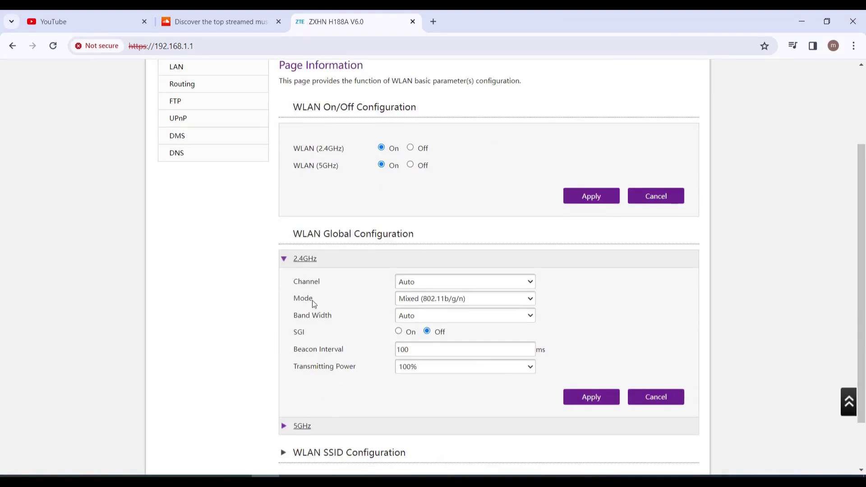
double_click(300, 299)
left_click(462, 300)
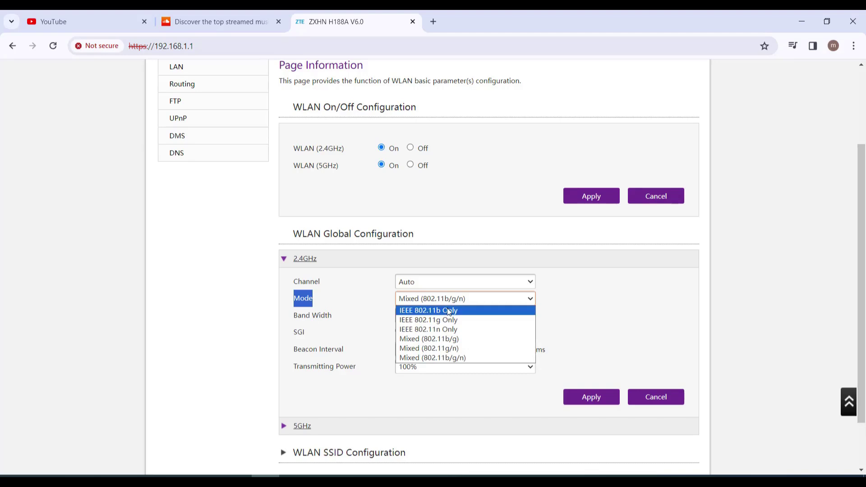
left_click(448, 311)
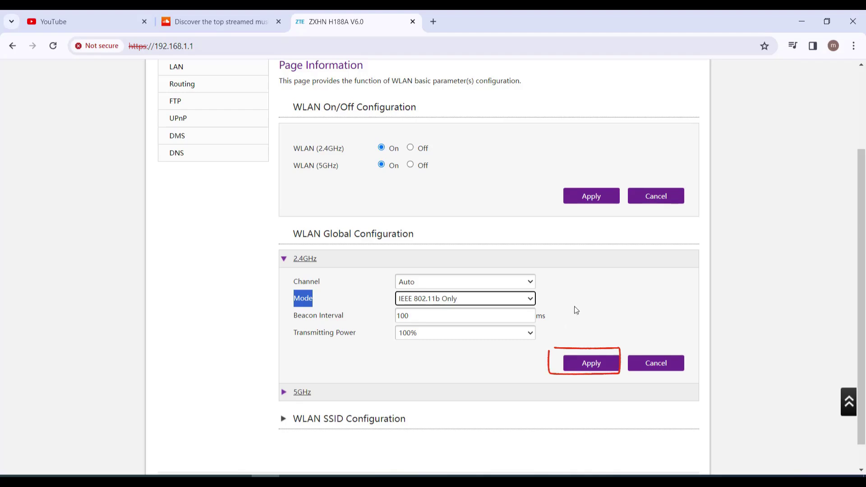
left_click(591, 363)
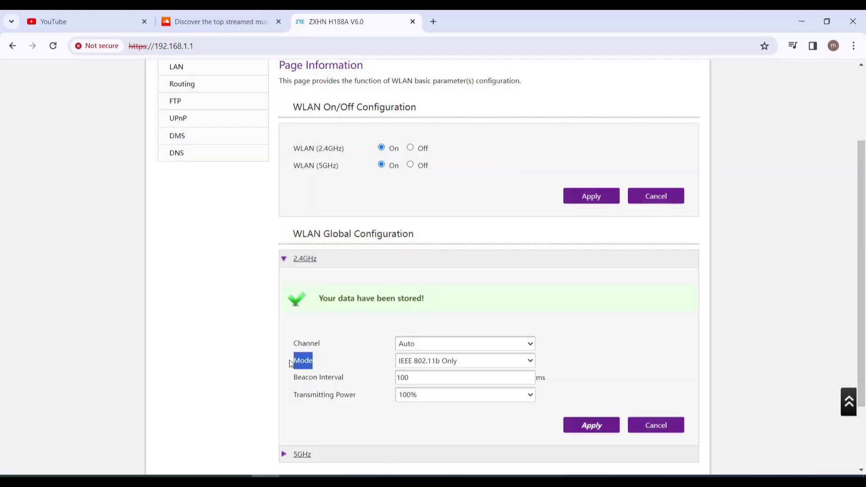
scroll(296, 274, "down", 2)
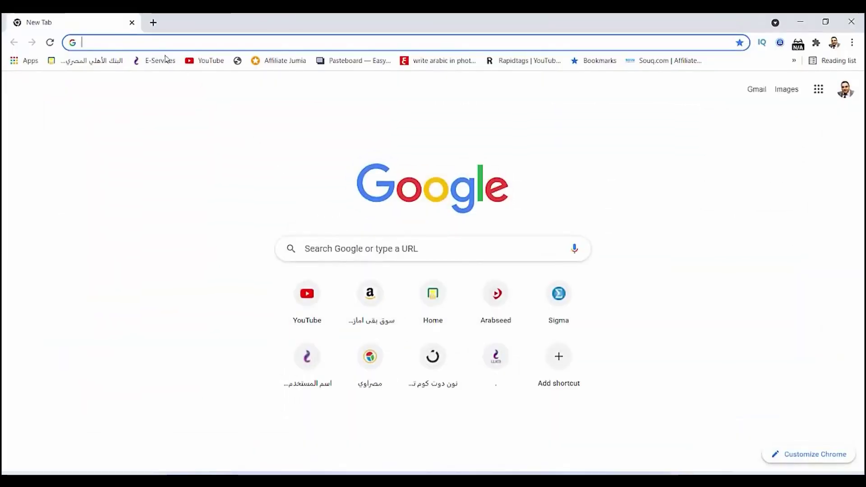
- Browse to 192.168.1.1 and proceed past the certificate privacy warning
left_click(148, 42)
type("19")
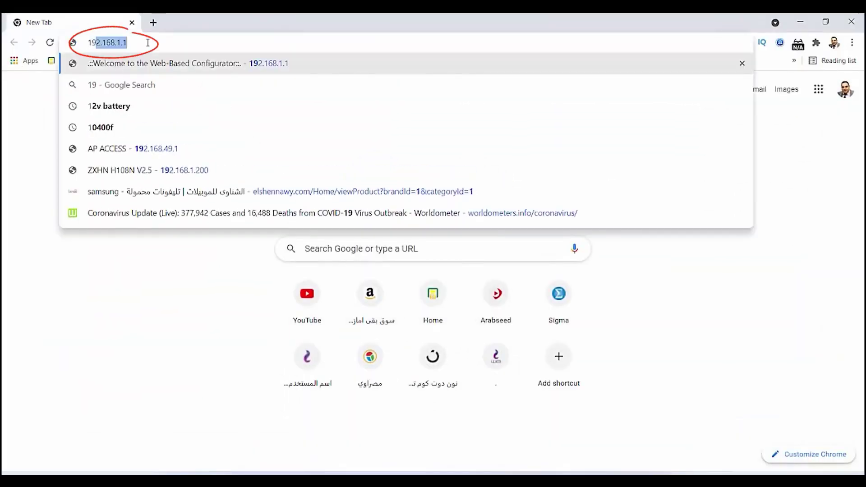
type("2.168.1.1")
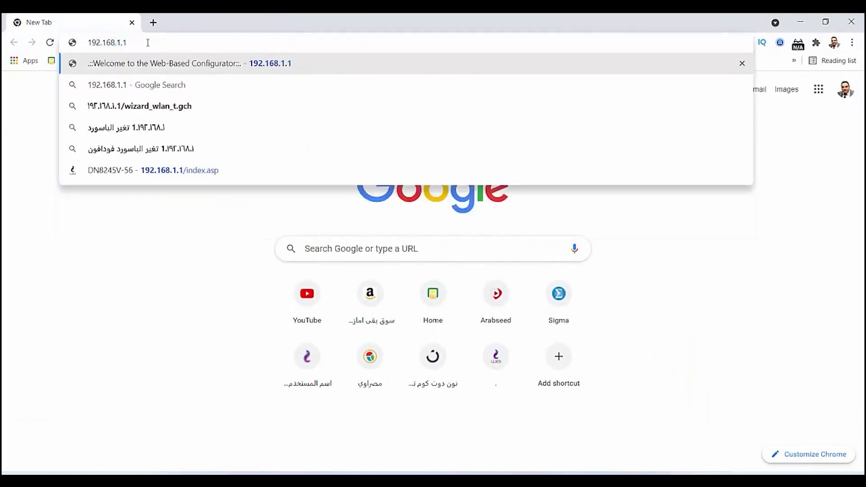
key("Return")
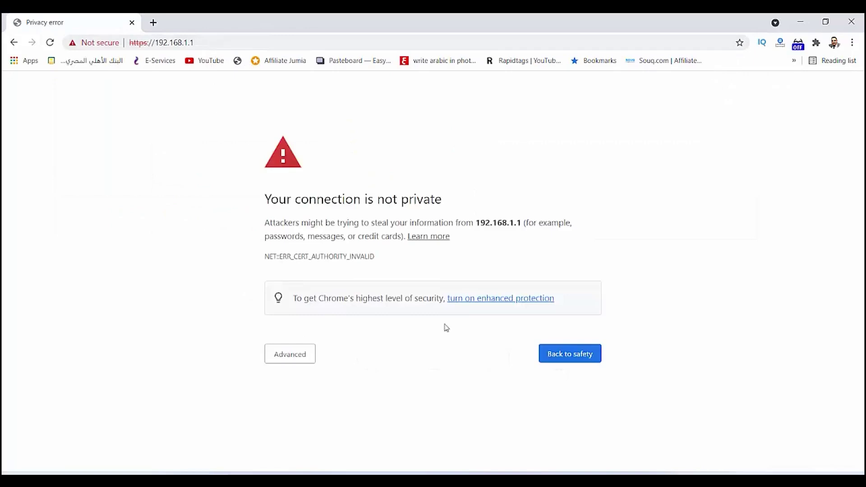
left_click(287, 360)
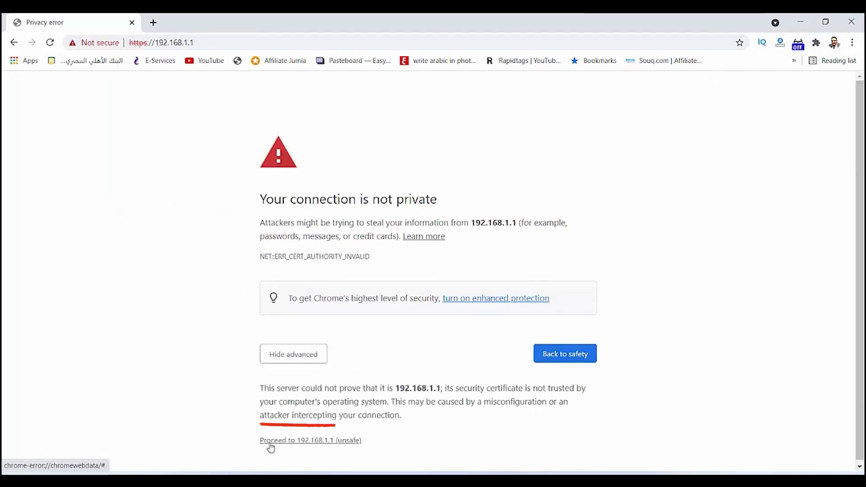
left_click(312, 442)
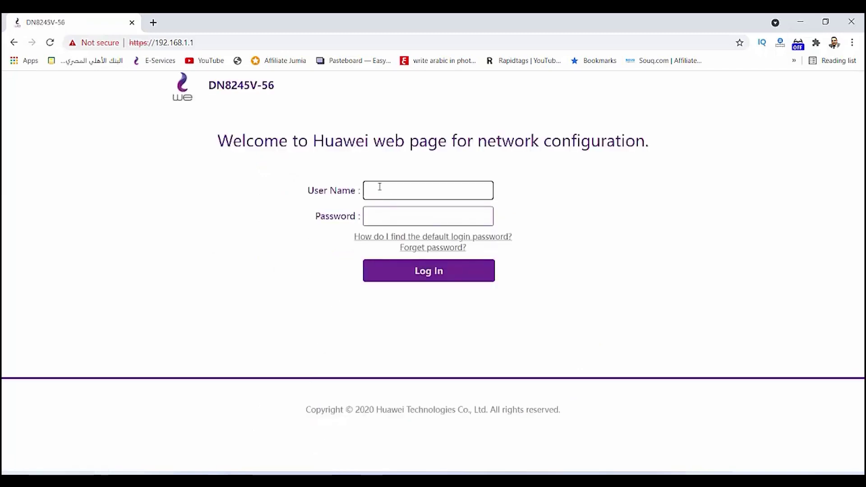
- Log in to the Huawei DN8245V admin with user name admin and the router password
left_click(380, 186)
type("admin")
left_click(375, 215)
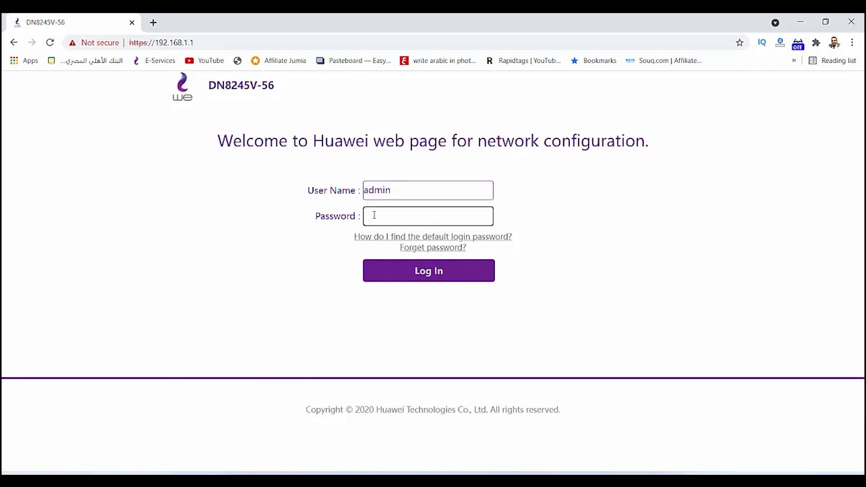
type("********")
left_click(431, 279)
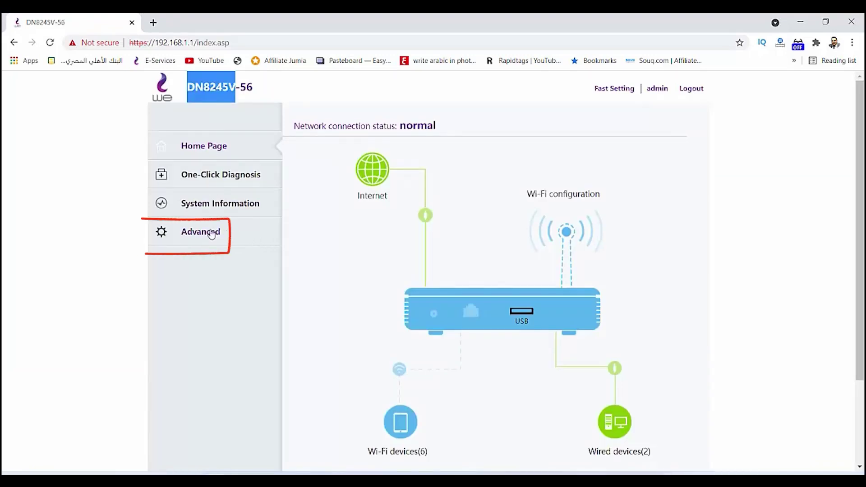
- Go to Advanced > WLAN > 2.4G Basic Network Settings to view the EE SSID
left_click(211, 234)
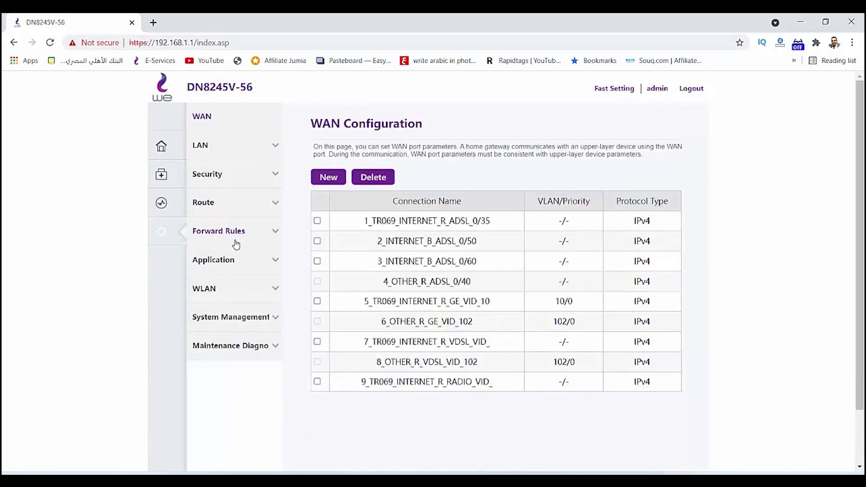
left_click(206, 291)
left_click(224, 323)
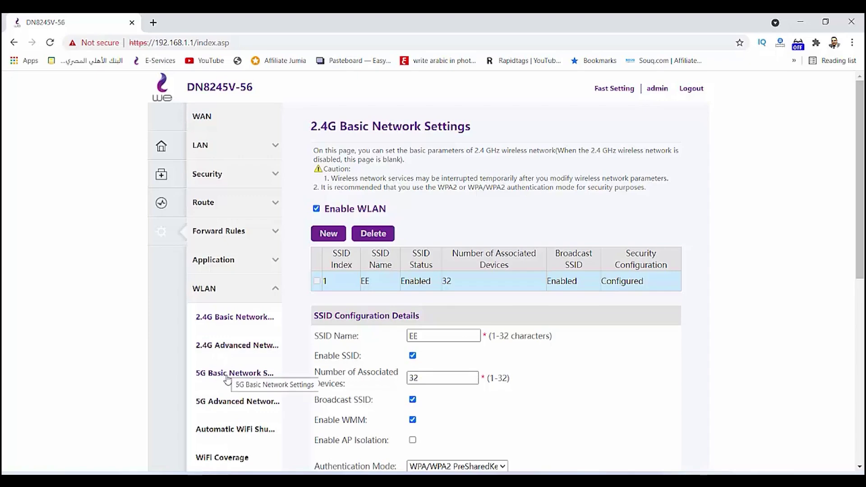
left_click(227, 378)
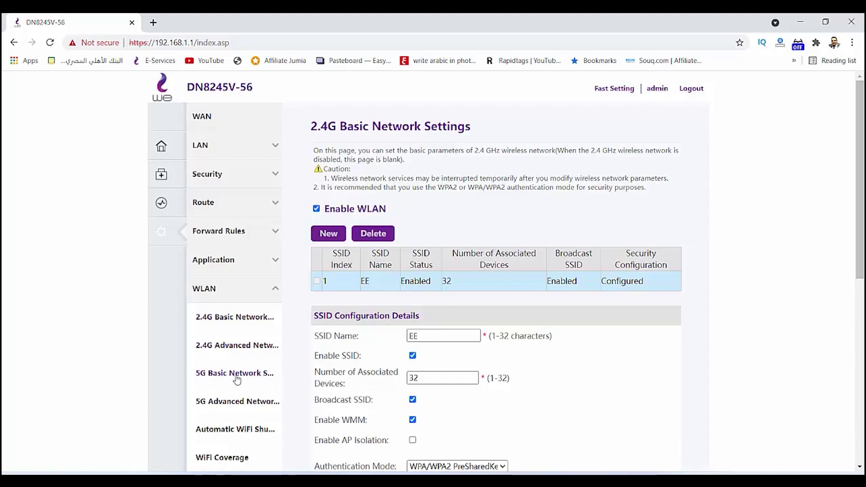
- Uncheck Enable SSID for the 5G SSID EE (index 5) and apply it
left_click(255, 377)
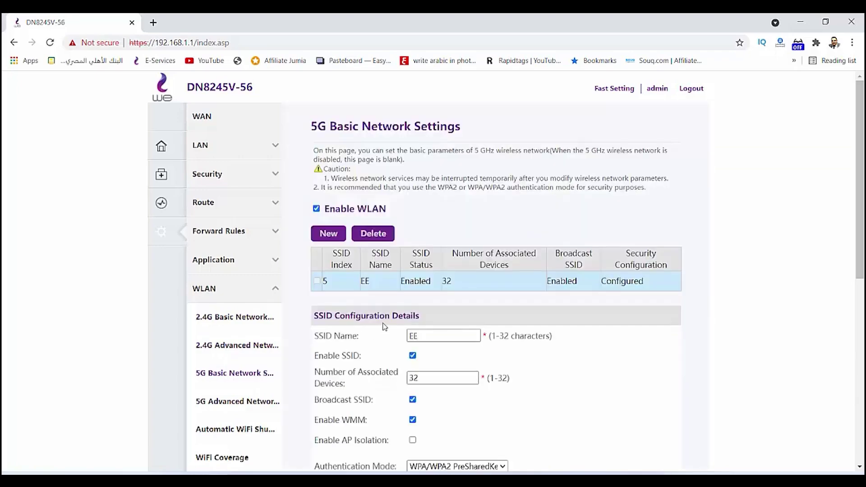
scroll(384, 326, "down", 1)
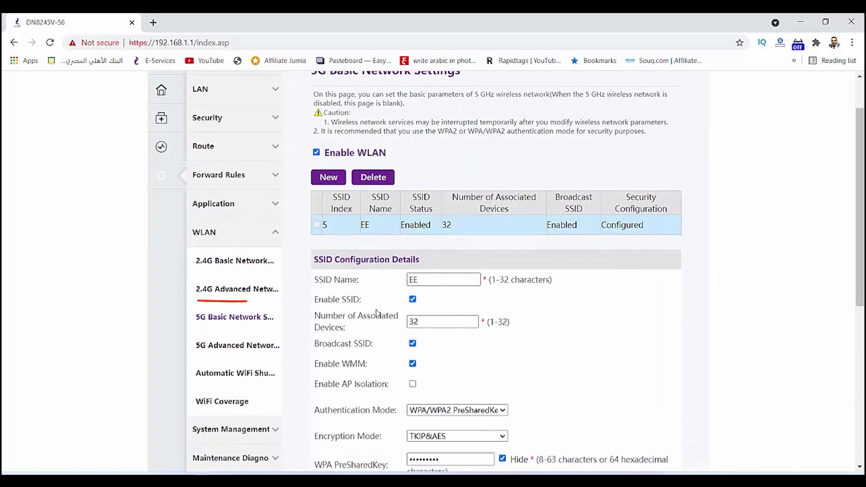
left_click_drag(323, 299, 369, 306)
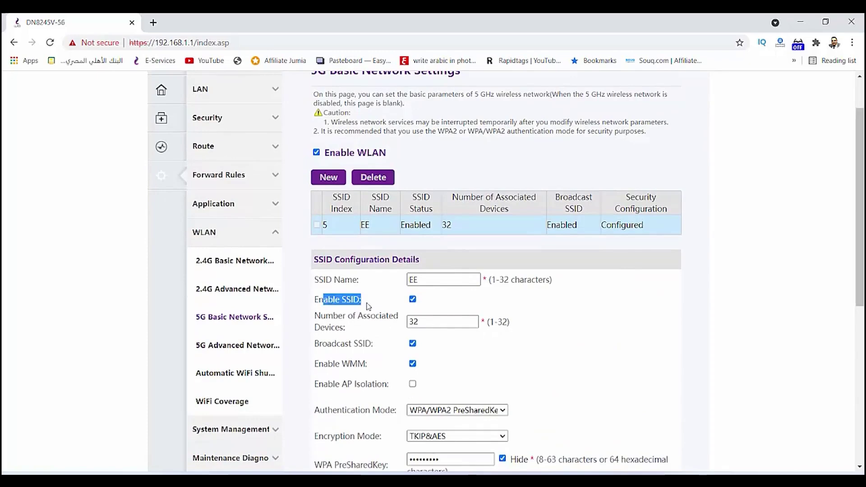
left_click(412, 300)
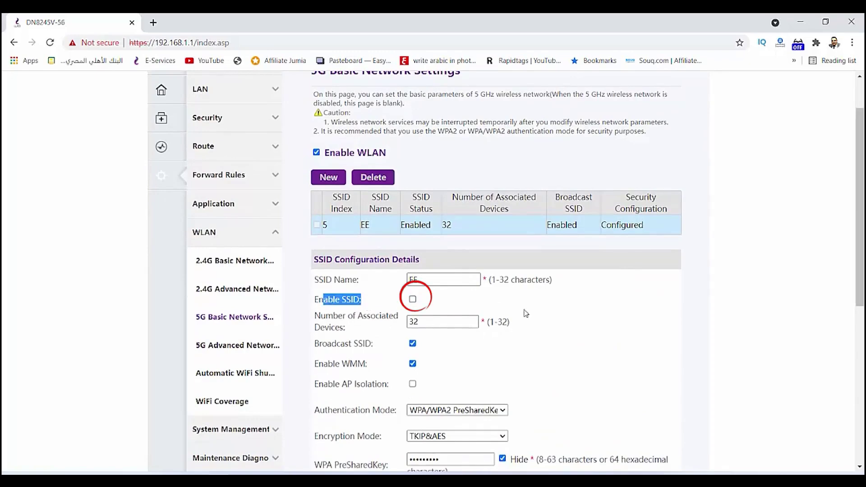
scroll(576, 321, "down", 5)
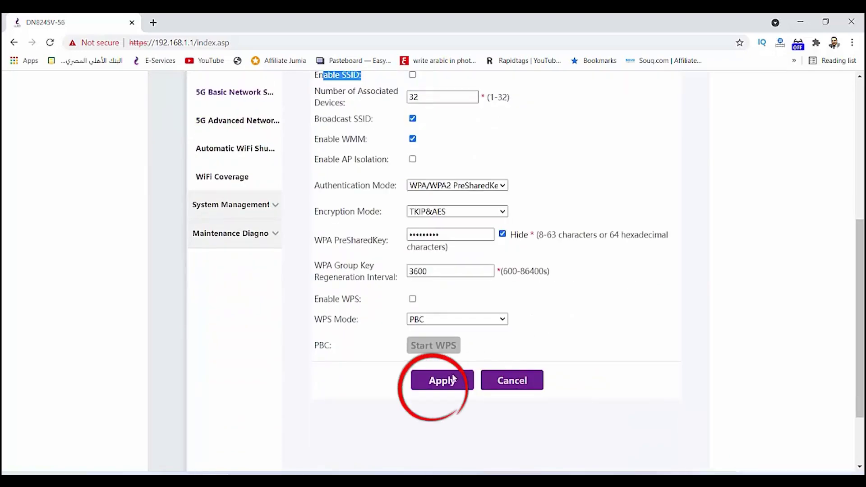
left_click(441, 379)
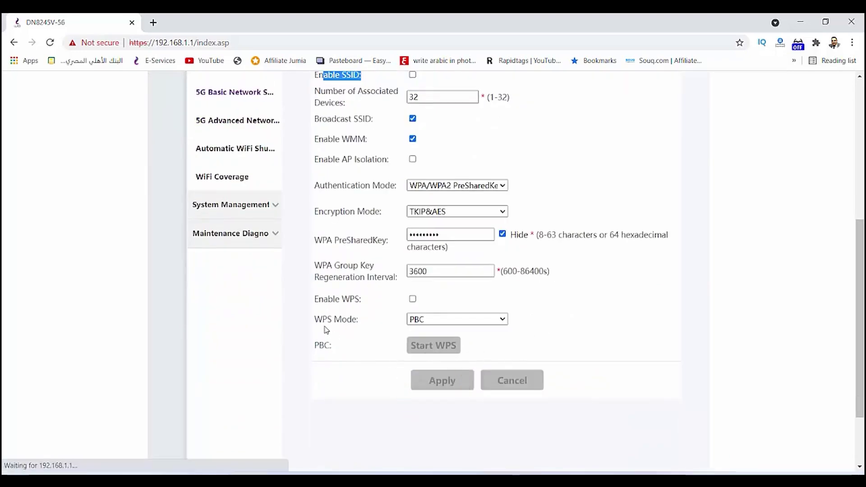
scroll(327, 330, "up", 1)
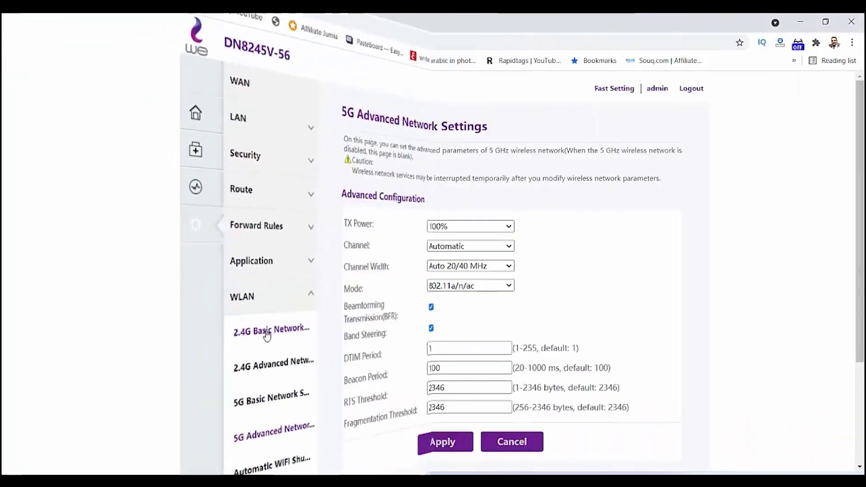
- Confirm the 2.4G SSID is named EE2.4, then go to 2.4G Advanced Network Settings
left_click(225, 320)
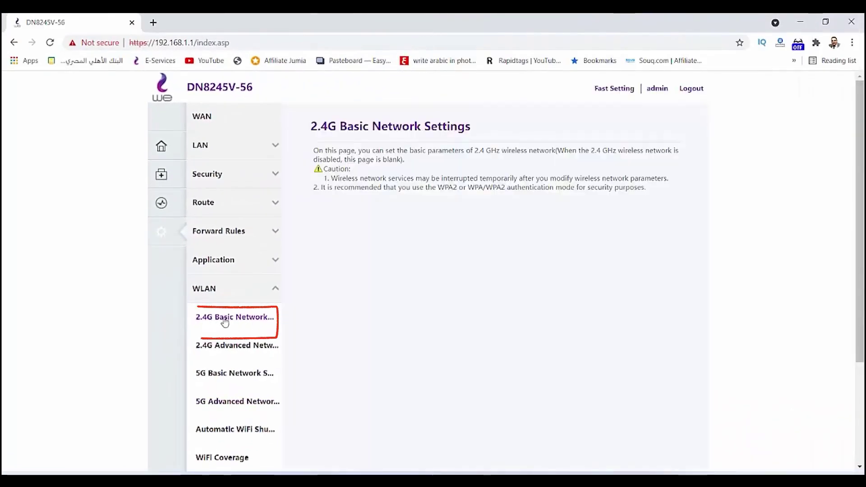
scroll(325, 298, "down", 4)
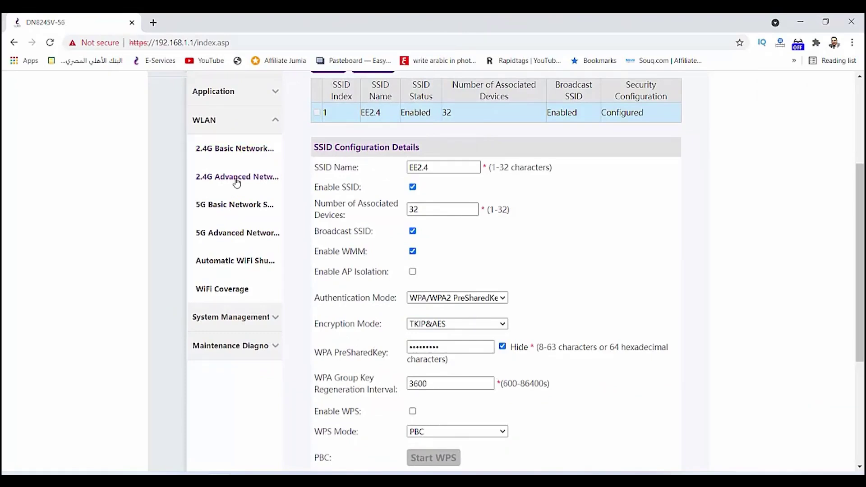
left_click(237, 177)
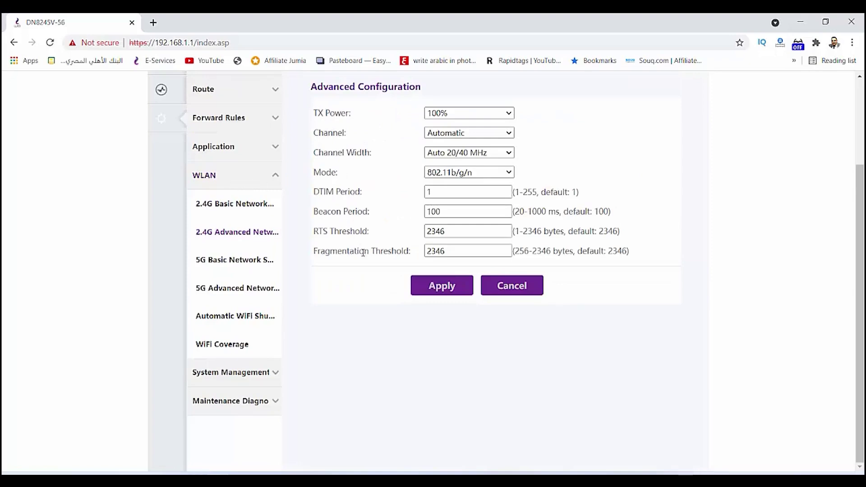
- Change the 2.4G Mode from 802.11b/g/n to 802.11b and apply it
scroll(363, 250, "up", 1)
triple_click(321, 230)
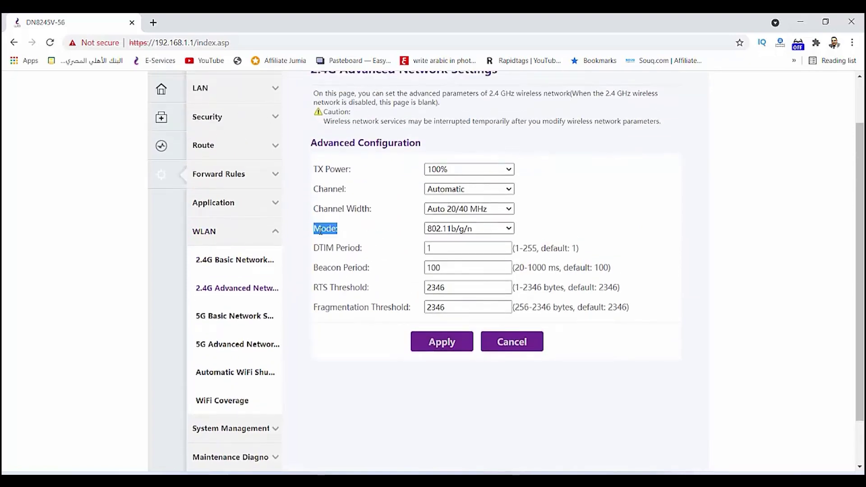
left_click(460, 230)
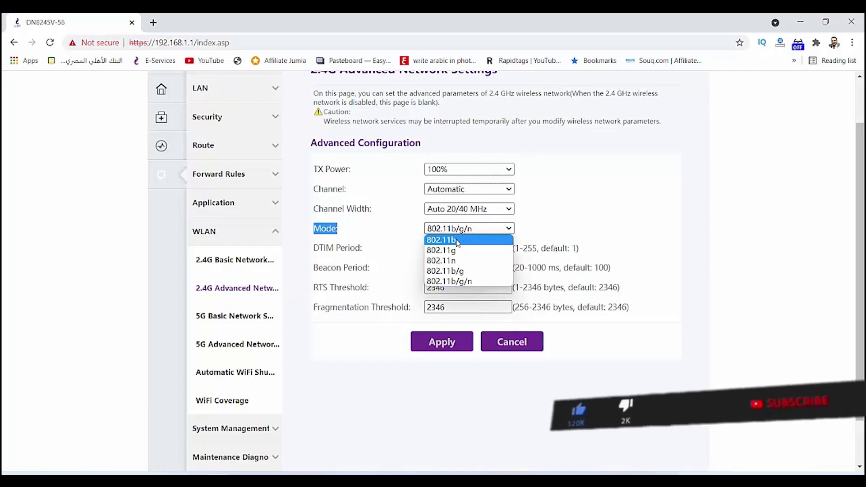
left_click(457, 243)
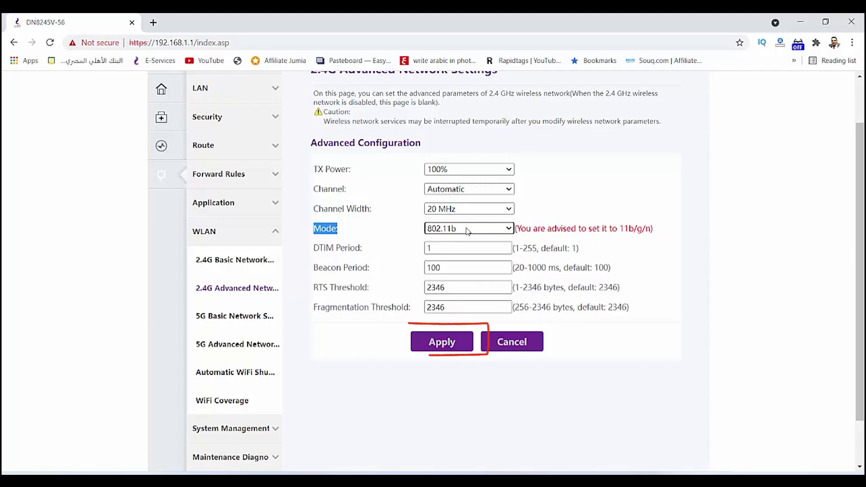
left_click(439, 343)
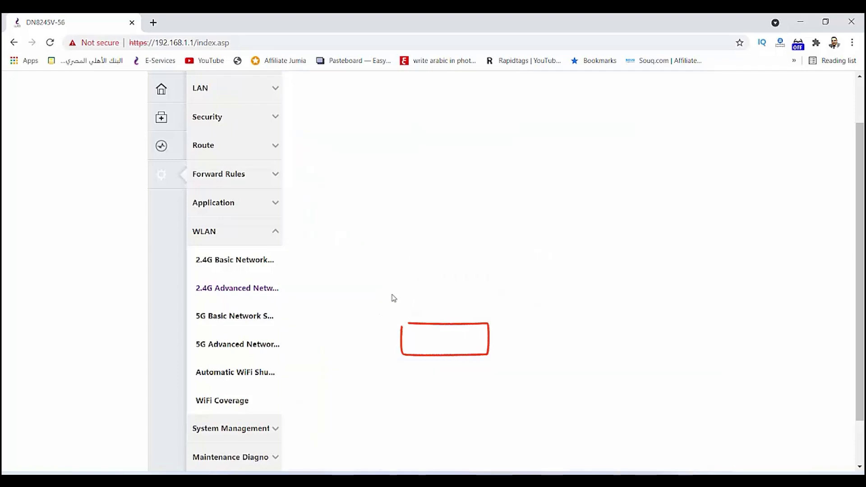